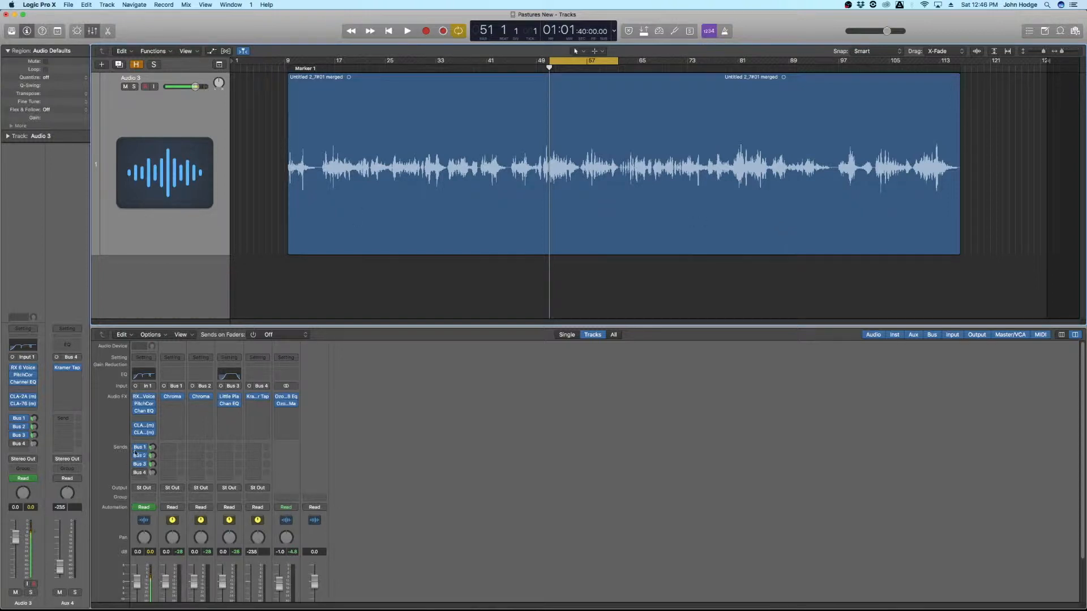
- Play the vocal on Audio 3 with its Bus 1 to Bus 4 sends bypassed, and again with them re-enabled
{"action": "left_click_drag", "start_coordinate": [136, 447], "coordinate": [135, 464]}
{"action": "key", "text": "space"}
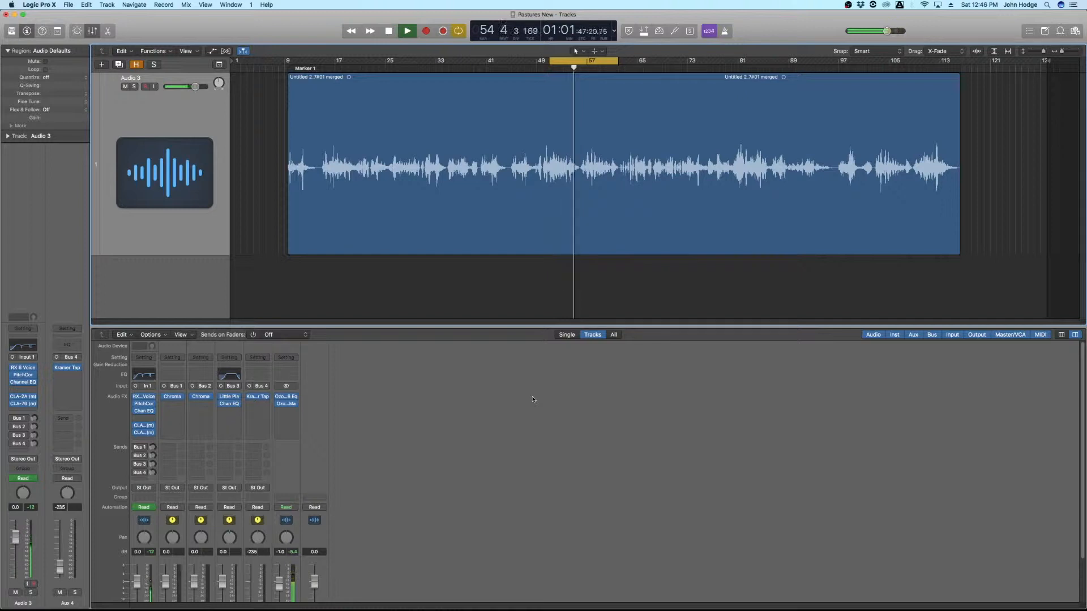
{"action": "key", "text": "space"}
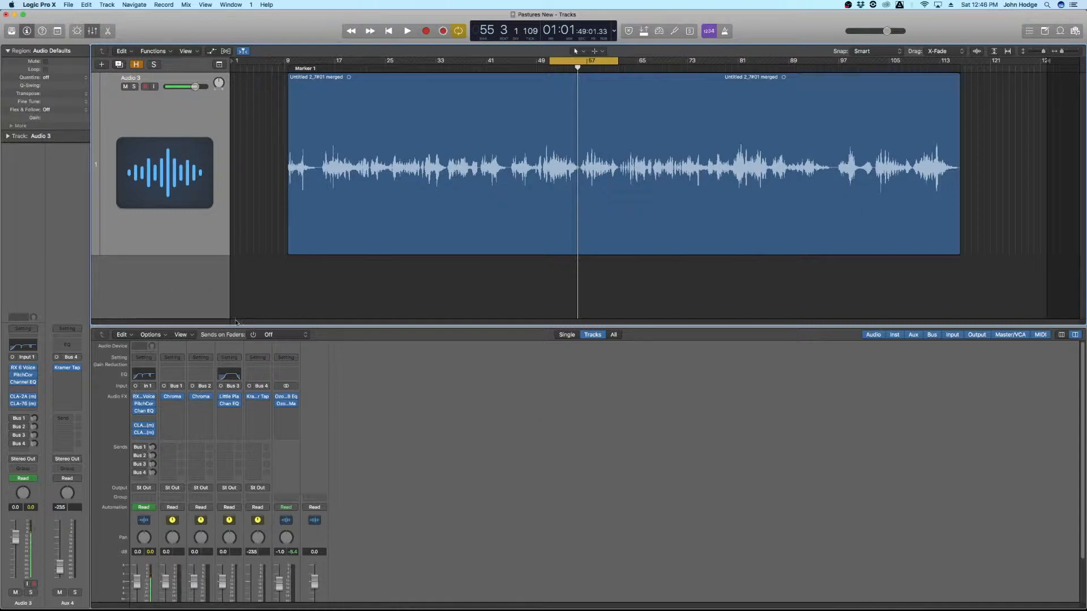
{"action": "left_click", "coordinate": [135, 447]}
{"action": "key", "text": "space"}
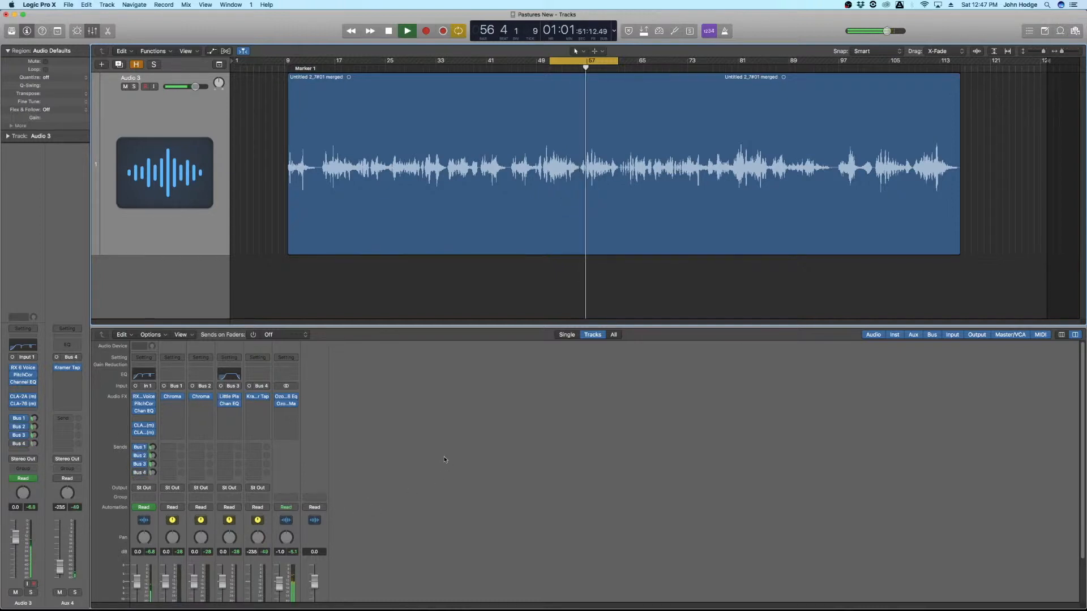
{"action": "key", "text": "space"}
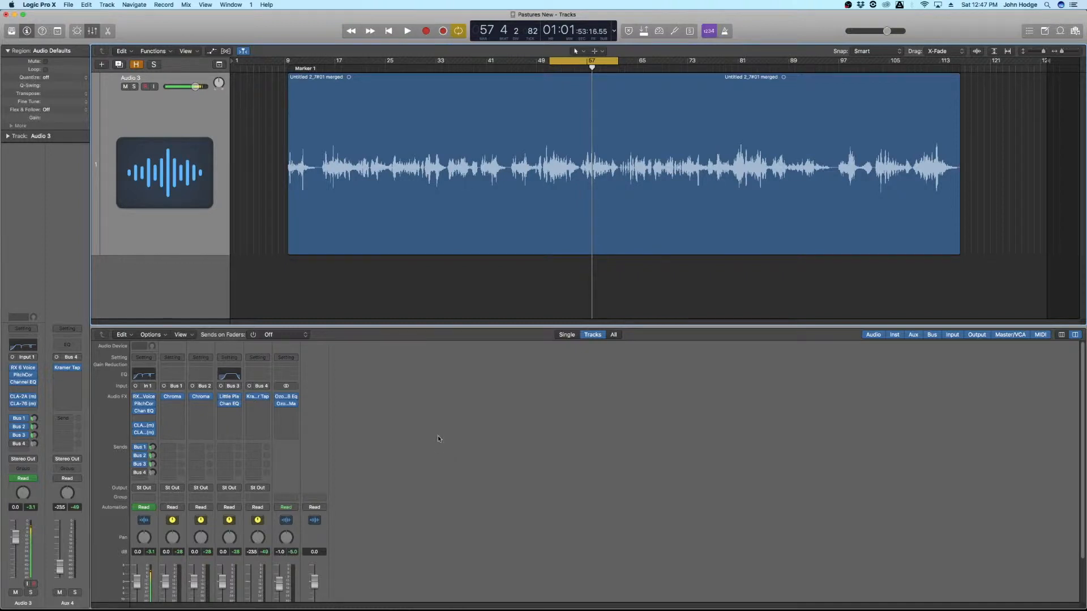
- Create one new audio track with Input 1 beneath the Audio 3 track
{"action": "scroll", "coordinate": [493, 281], "scroll_direction": "down", "scroll_amount": 3}
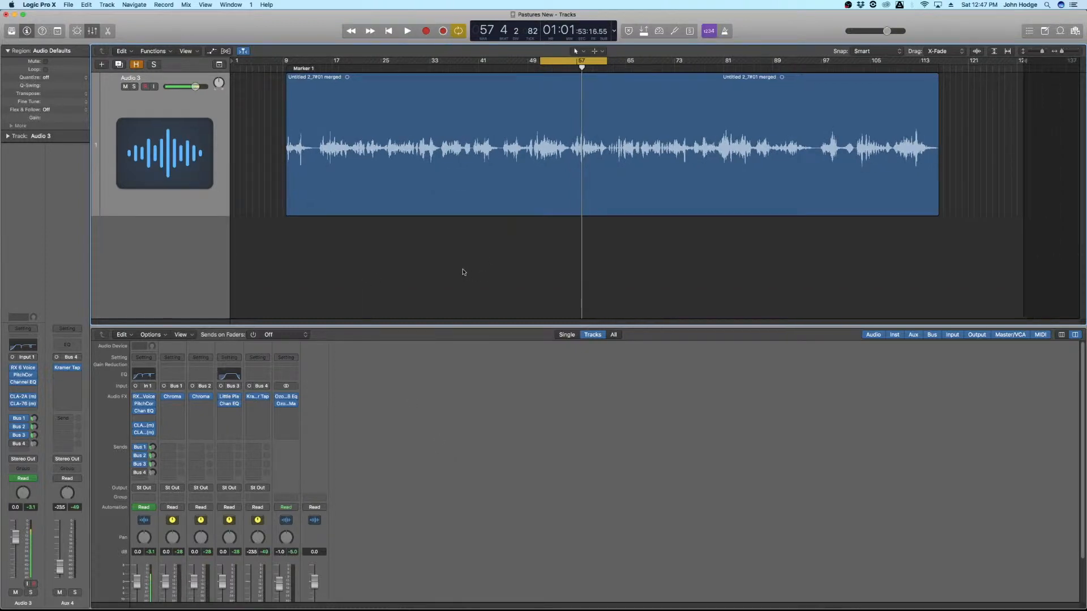
{"action": "left_click", "coordinate": [112, 145]}
{"action": "left_click", "coordinate": [102, 64]}
{"action": "left_click", "coordinate": [535, 41]}
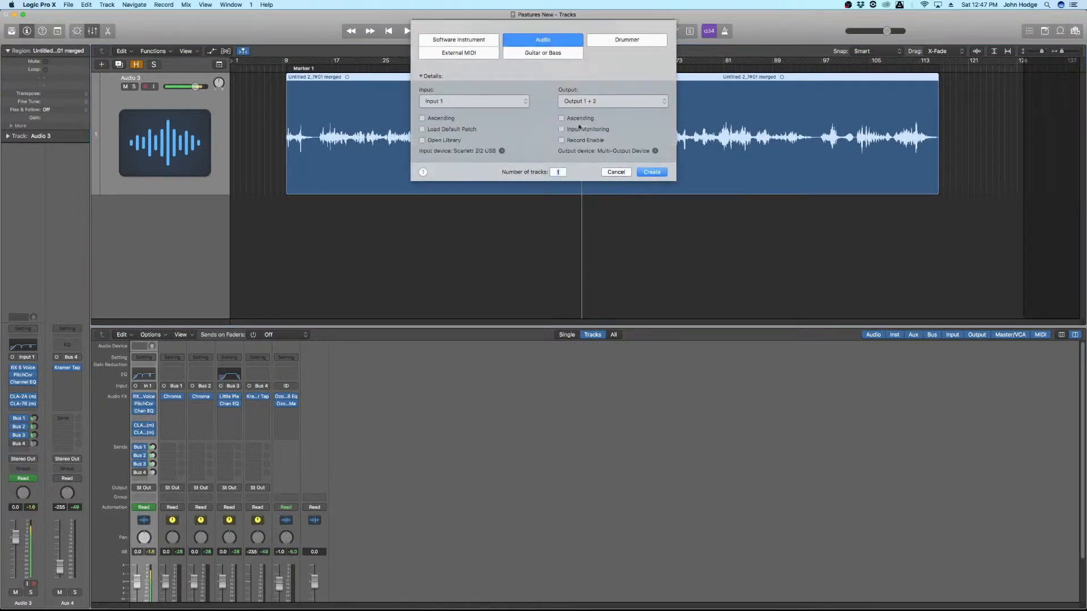
{"action": "left_click", "coordinate": [662, 174]}
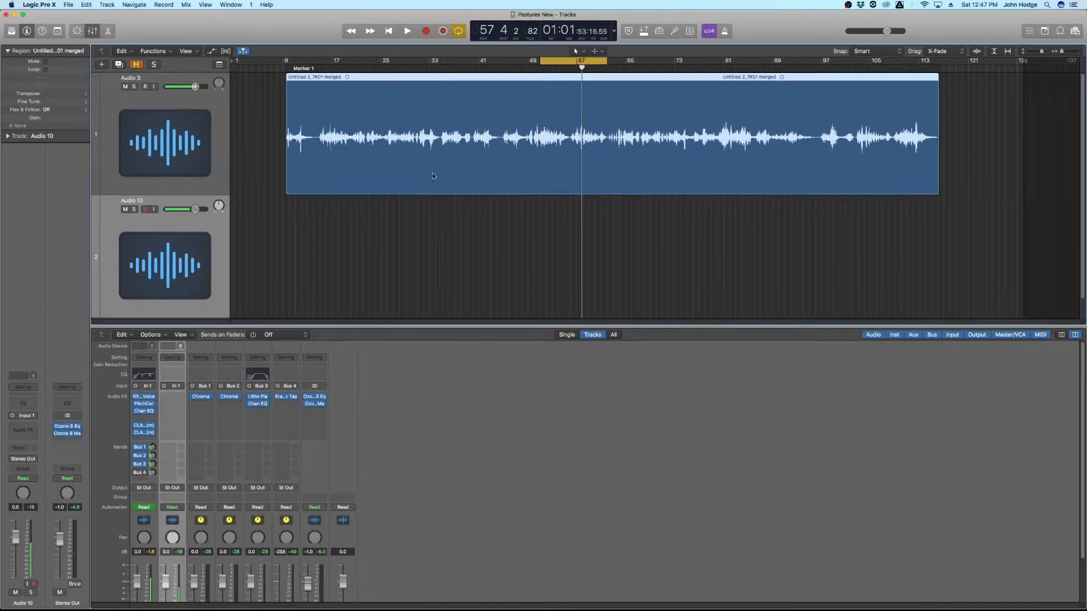
- Copy the vocal region from Audio 3 to the new track at the same position and mute Audio 3
{"action": "left_click_drag", "start_coordinate": [430, 186], "coordinate": [432, 226]}
{"action": "left_click", "coordinate": [125, 86]}
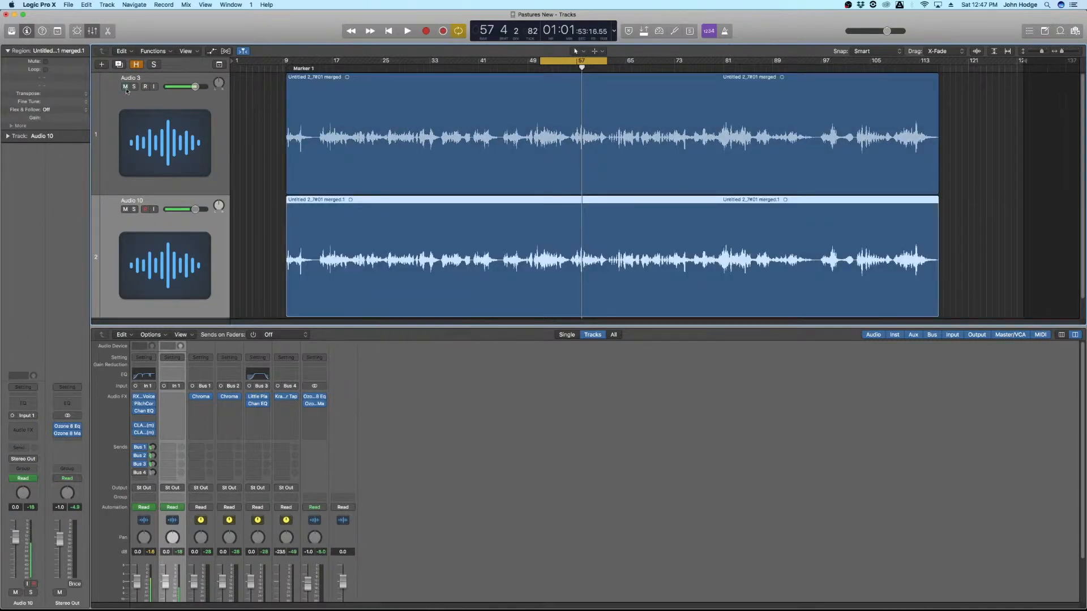
{"action": "scroll", "coordinate": [295, 222], "scroll_direction": "down", "scroll_amount": 1}
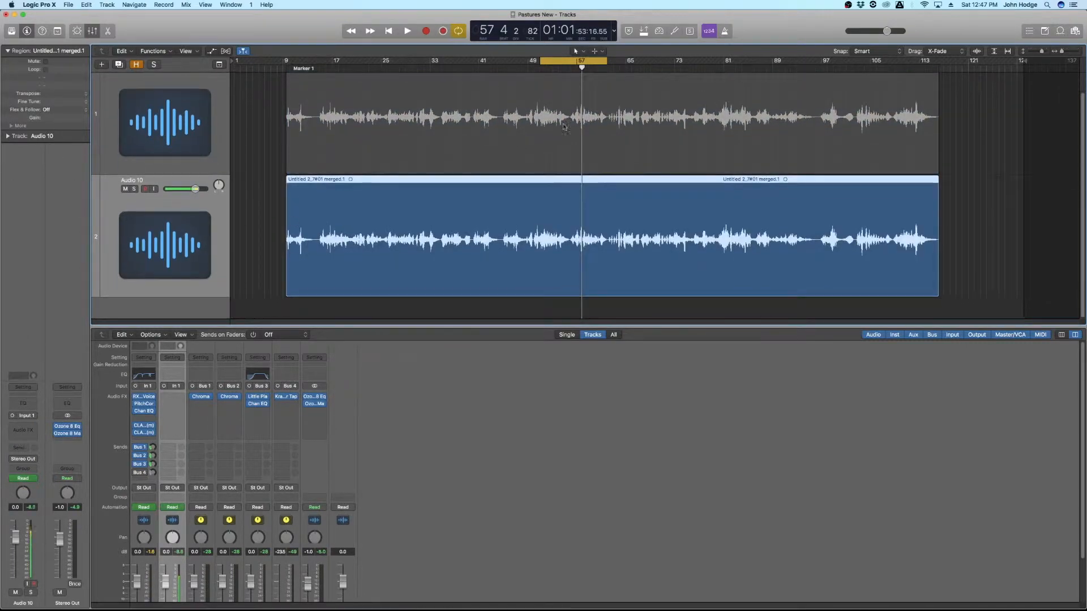
{"action": "left_click", "coordinate": [586, 63]}
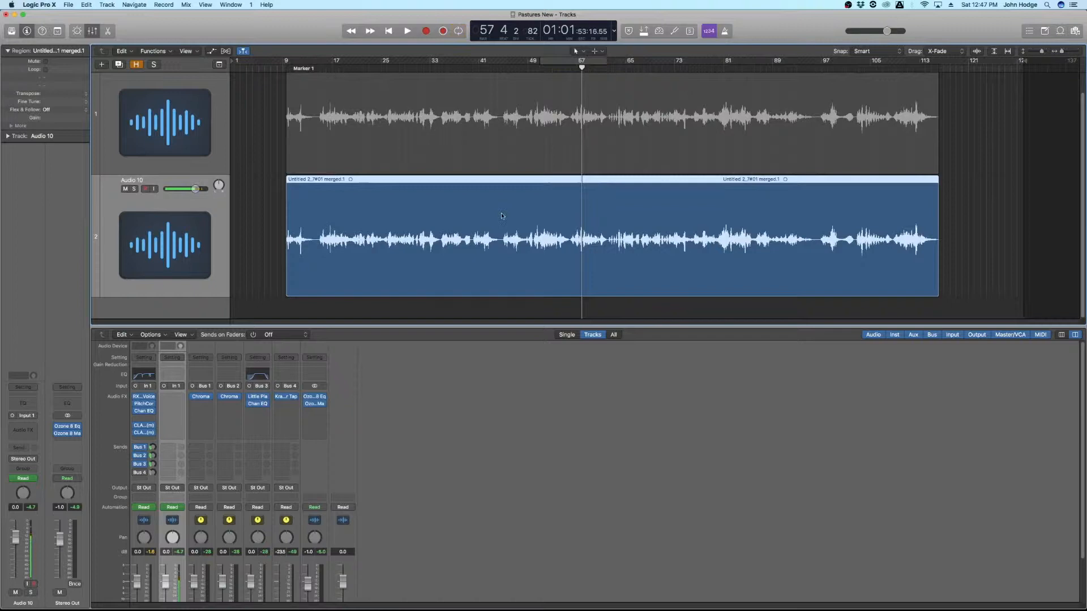
{"action": "left_click", "coordinate": [572, 62]}
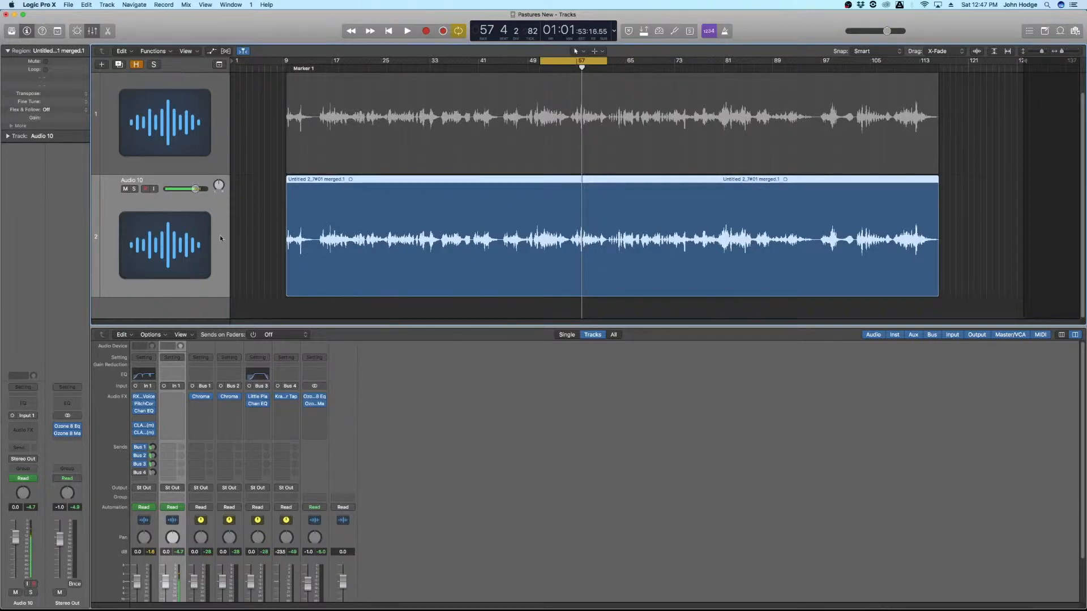
- Enlarge the mixer area vertically so more of the channel strips fits
{"action": "left_click", "coordinate": [169, 447]}
{"action": "left_click", "coordinate": [174, 567]}
{"action": "scroll", "coordinate": [193, 464], "scroll_direction": "down", "scroll_amount": 3}
{"action": "left_click_drag", "start_coordinate": [419, 325], "coordinate": [419, 299]}
{"action": "scroll", "coordinate": [272, 422], "scroll_direction": "up", "scroll_amount": 1}
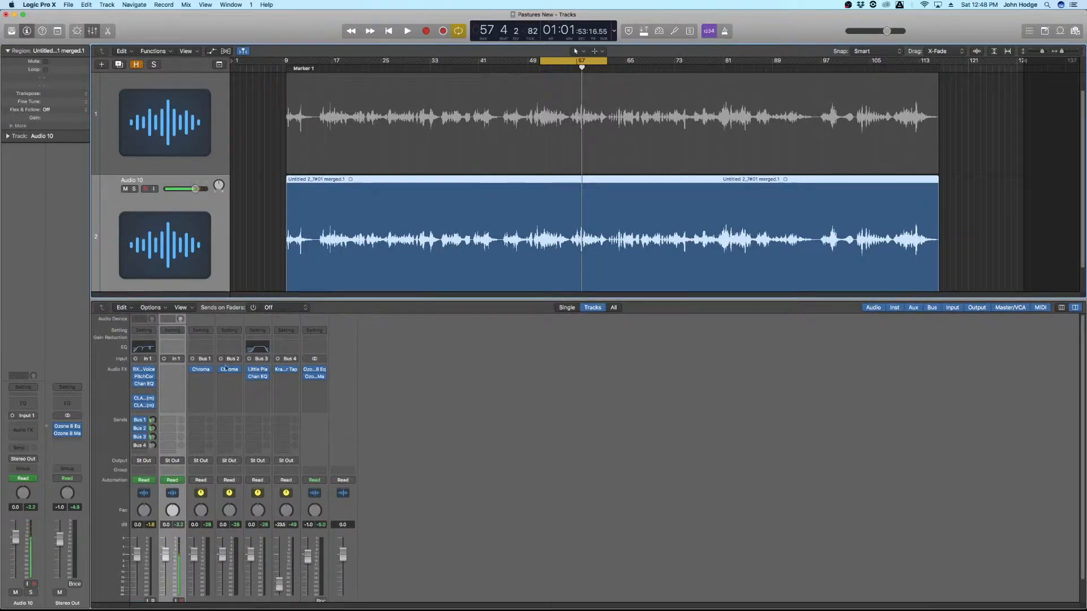
{"action": "left_click", "coordinate": [171, 420]}
{"action": "mouse_move", "coordinate": [174, 468]}
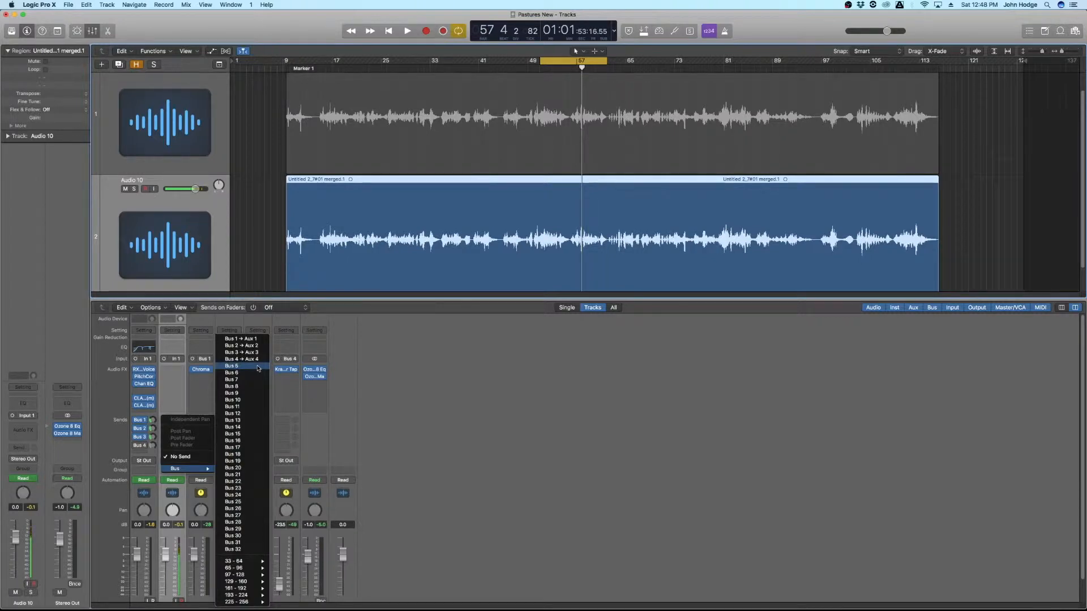
{"action": "left_click", "coordinate": [371, 406]}
- Add a send to Bus 5 on the Audio 10 channel
{"action": "scroll", "coordinate": [371, 408], "scroll_direction": "down", "scroll_amount": 4}
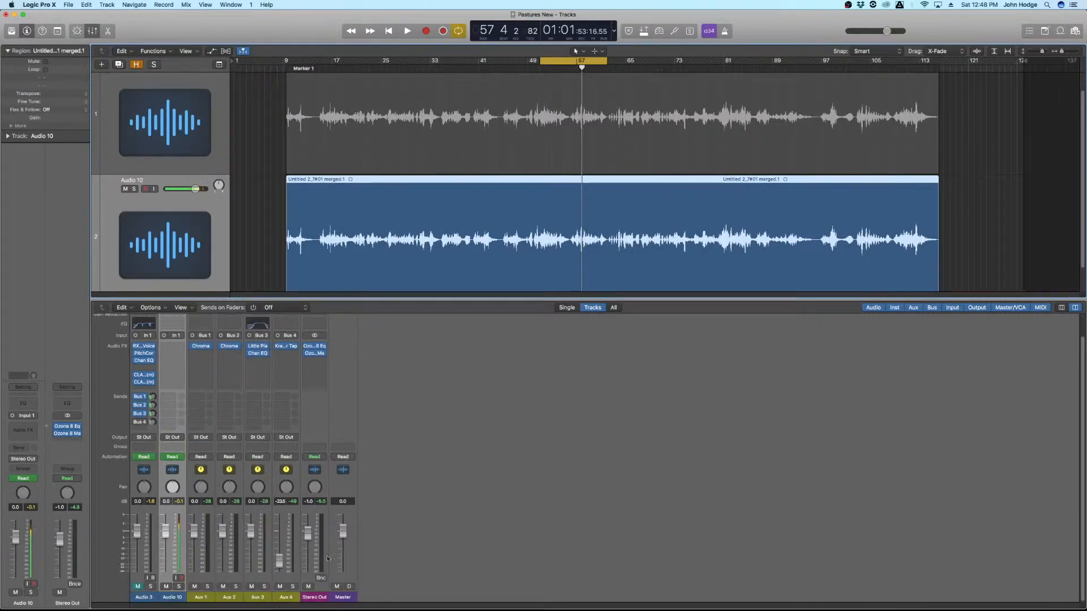
{"action": "left_click", "coordinate": [173, 399]}
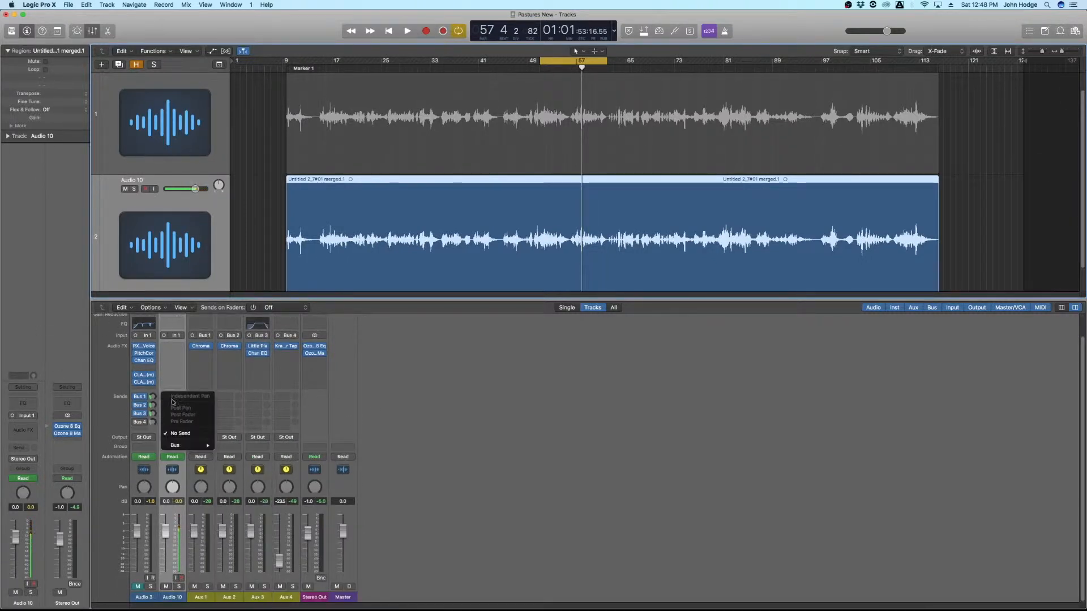
{"action": "mouse_move", "coordinate": [186, 445]}
{"action": "left_click", "coordinate": [252, 367]}
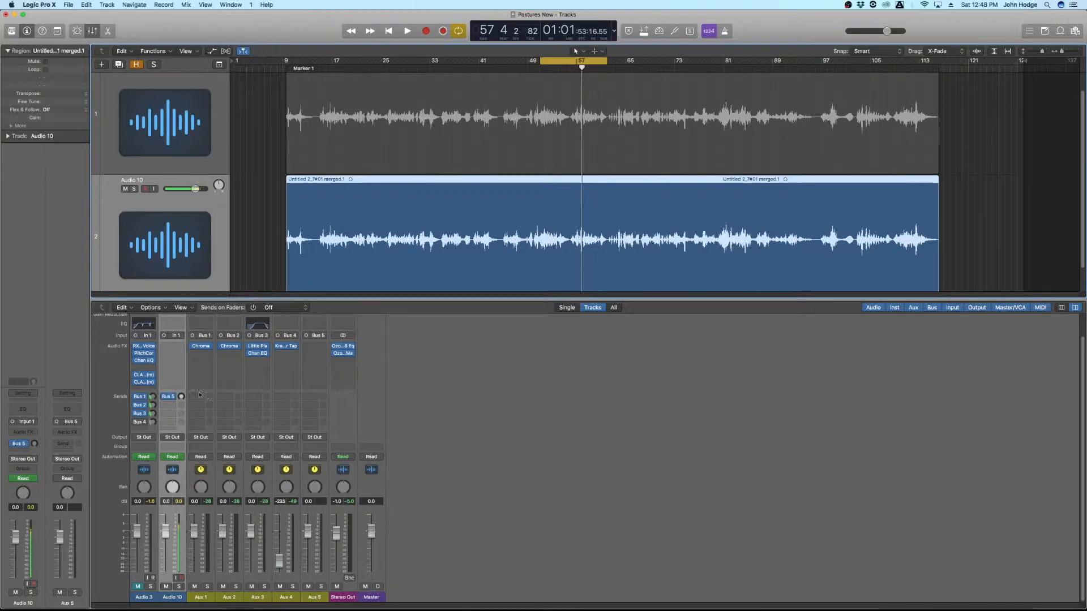
- Insert a mono-to-stereo ChromaVerb reverb on the Aux 5 channel and set its room type to Concert Hall
{"action": "left_click", "coordinate": [322, 346]}
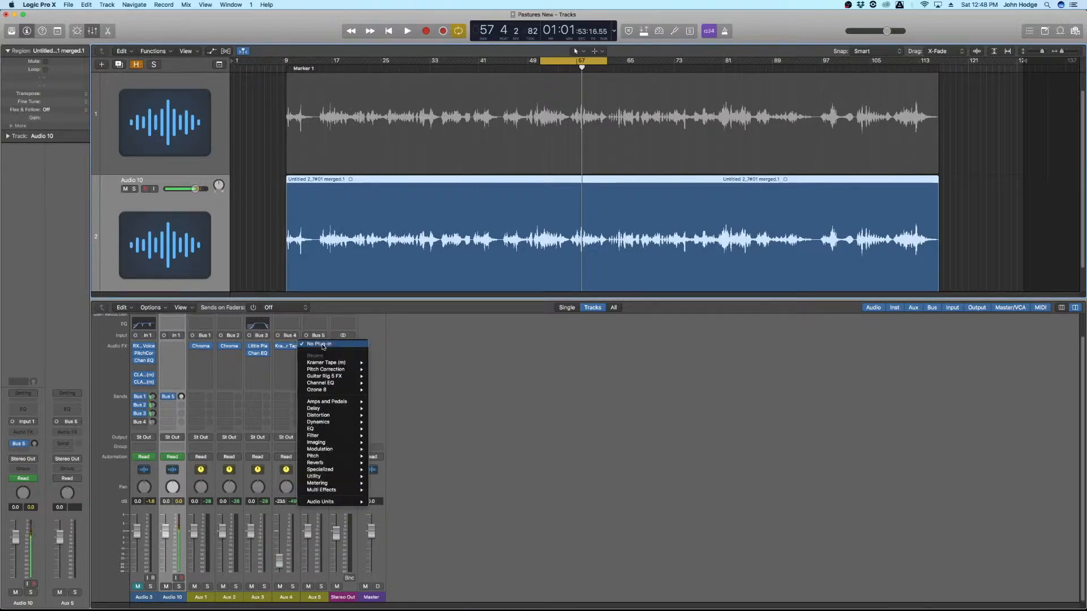
{"action": "mouse_move", "coordinate": [357, 464]}
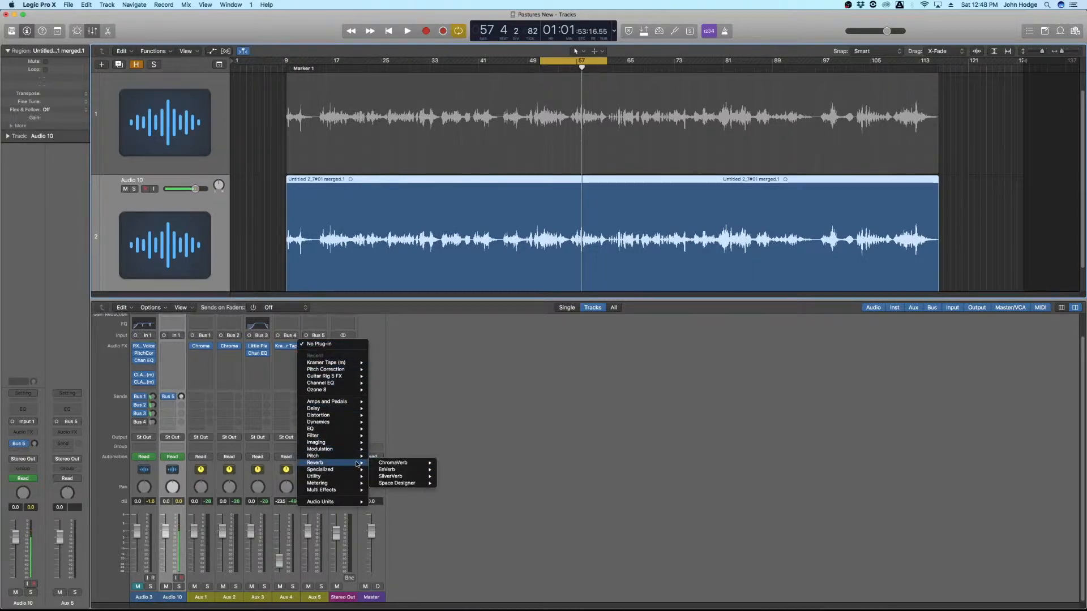
{"action": "mouse_move", "coordinate": [396, 463]}
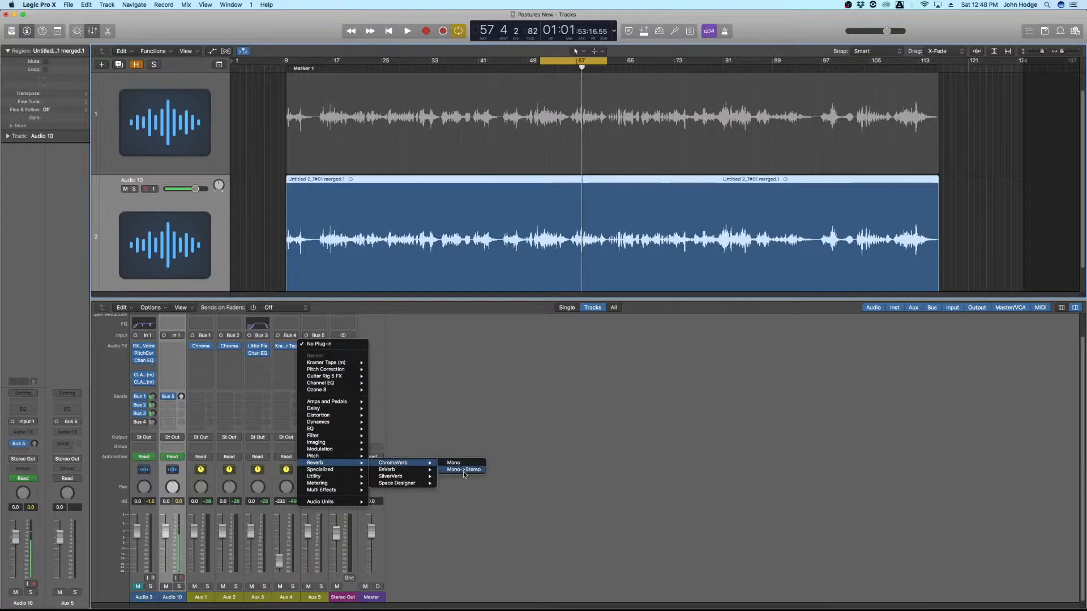
{"action": "left_click", "coordinate": [464, 470]}
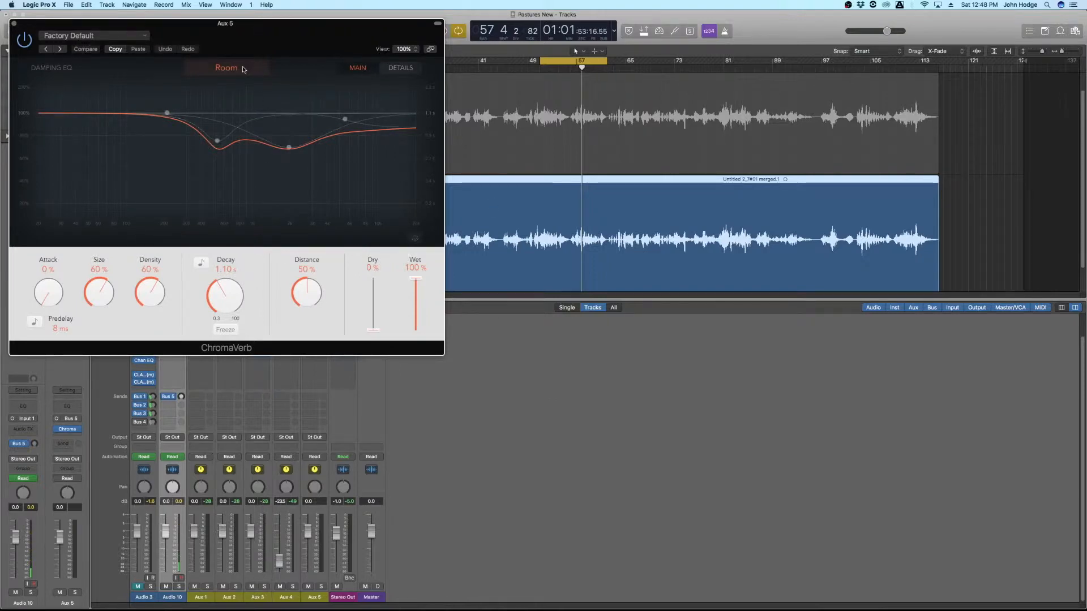
{"action": "left_click", "coordinate": [243, 69]}
{"action": "left_click", "coordinate": [244, 118]}
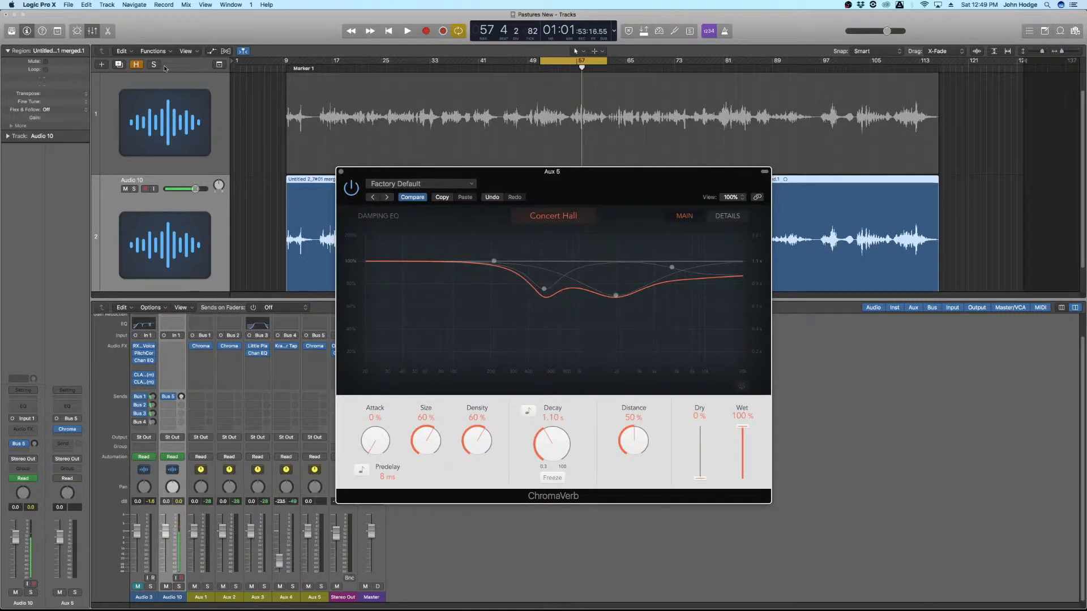
{"action": "left_click", "coordinate": [341, 171]}
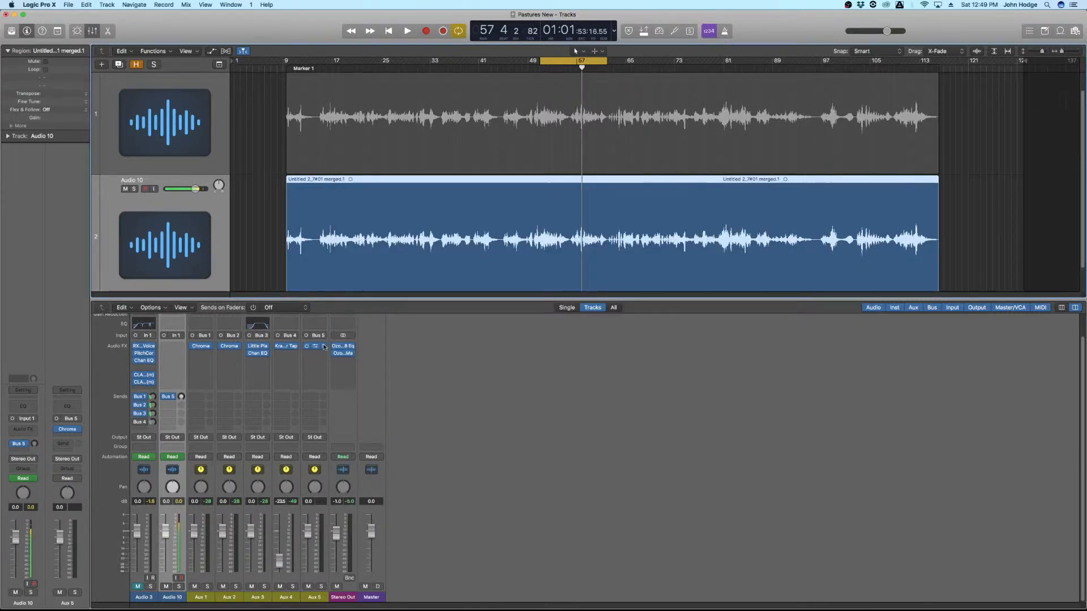
- Replace the ChromaVerb on Aux 5 with a copy of the ChromaVerb from Aux 2
{"action": "left_click", "coordinate": [324, 347]}
{"action": "left_click", "coordinate": [317, 346]}
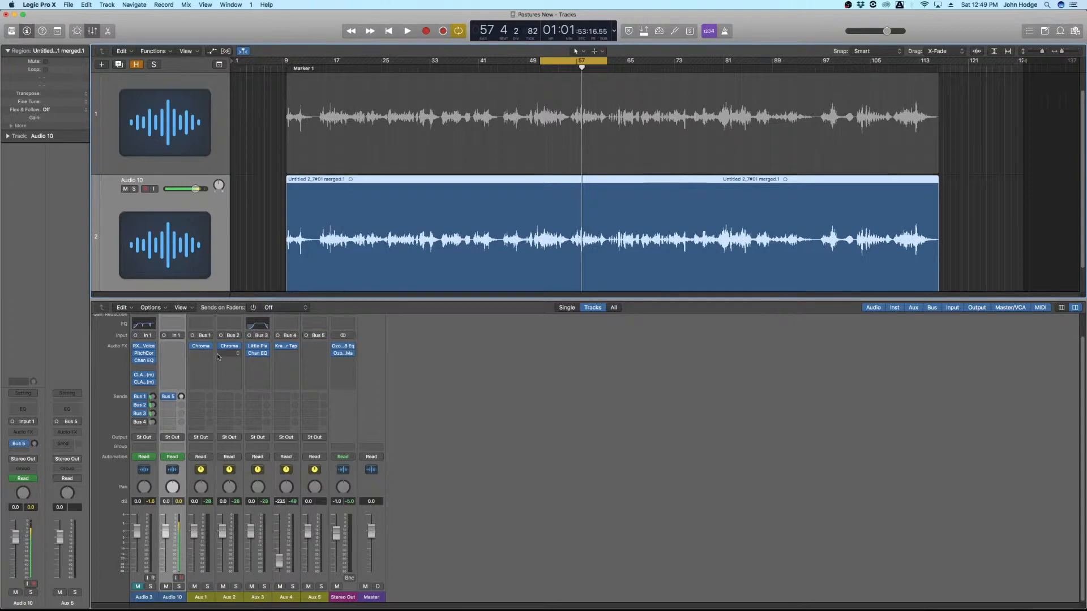
{"action": "left_click", "coordinate": [229, 346]}
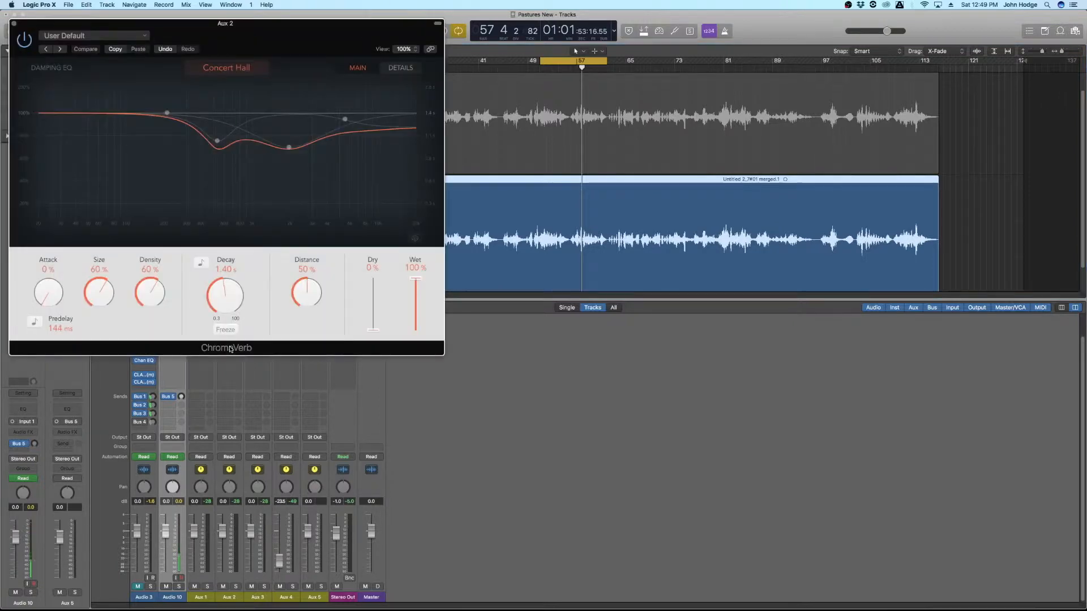
{"action": "left_click", "coordinate": [14, 24]}
{"action": "left_click_drag", "start_coordinate": [230, 346], "coordinate": [314, 347]}
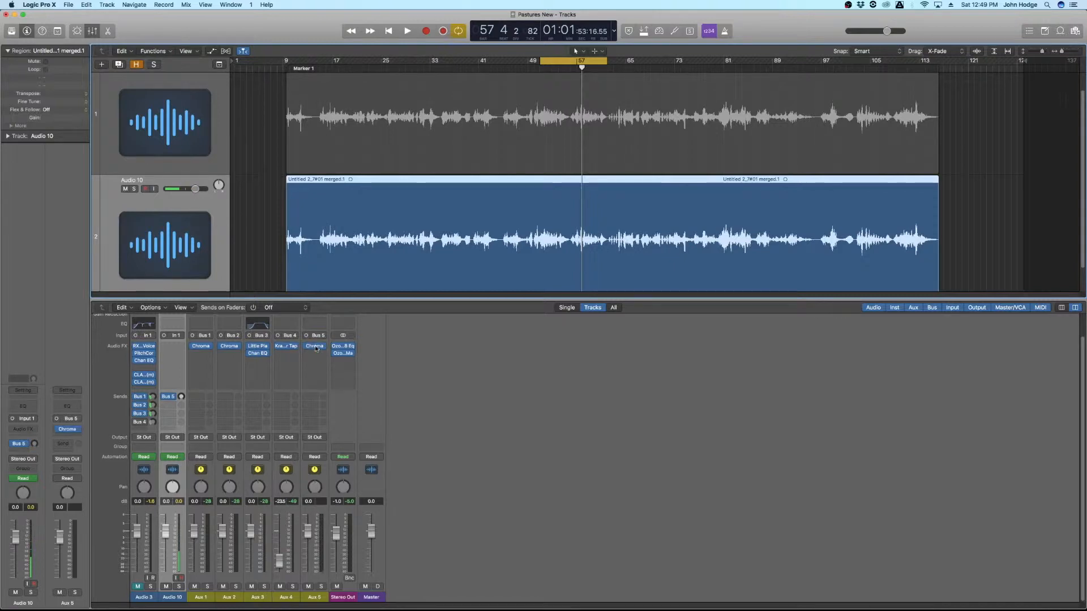
- Review the main and detail settings of the ChromaVerb on Aux 5, including its output EQ, and close the plug-in
{"action": "left_click", "coordinate": [311, 347]}
{"action": "left_click_drag", "start_coordinate": [327, 50], "coordinate": [707, 286]}
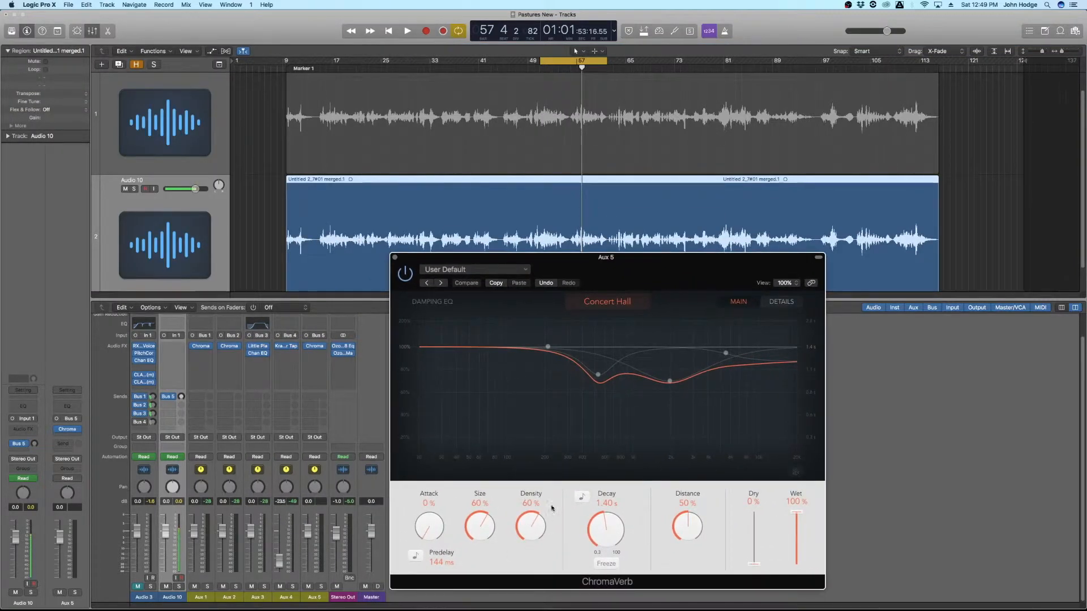
{"action": "left_click_drag", "start_coordinate": [595, 284], "coordinate": [604, 247]}
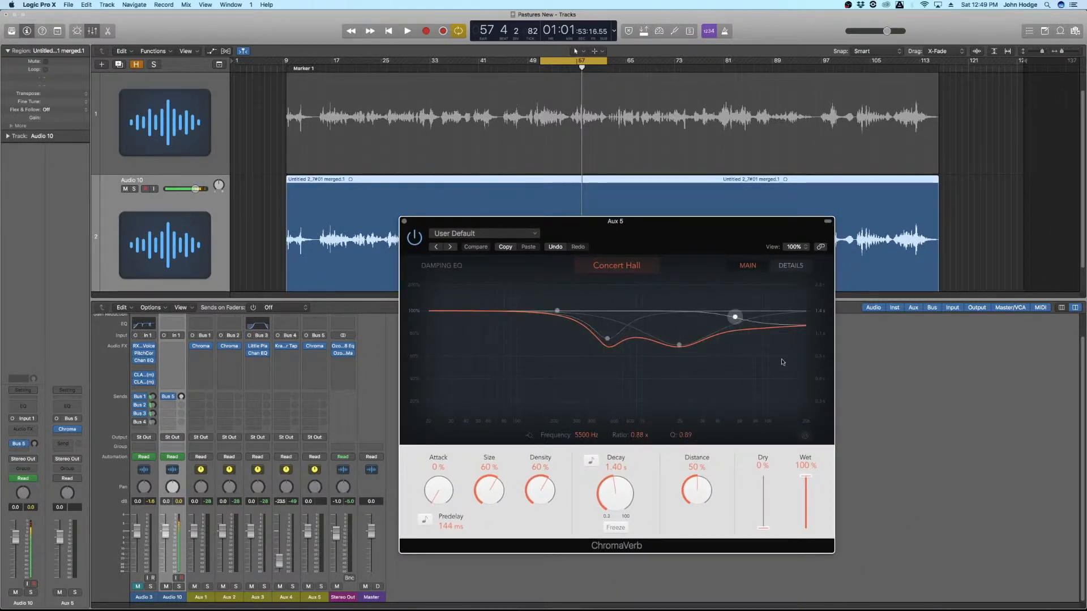
{"action": "left_click", "coordinate": [791, 265]}
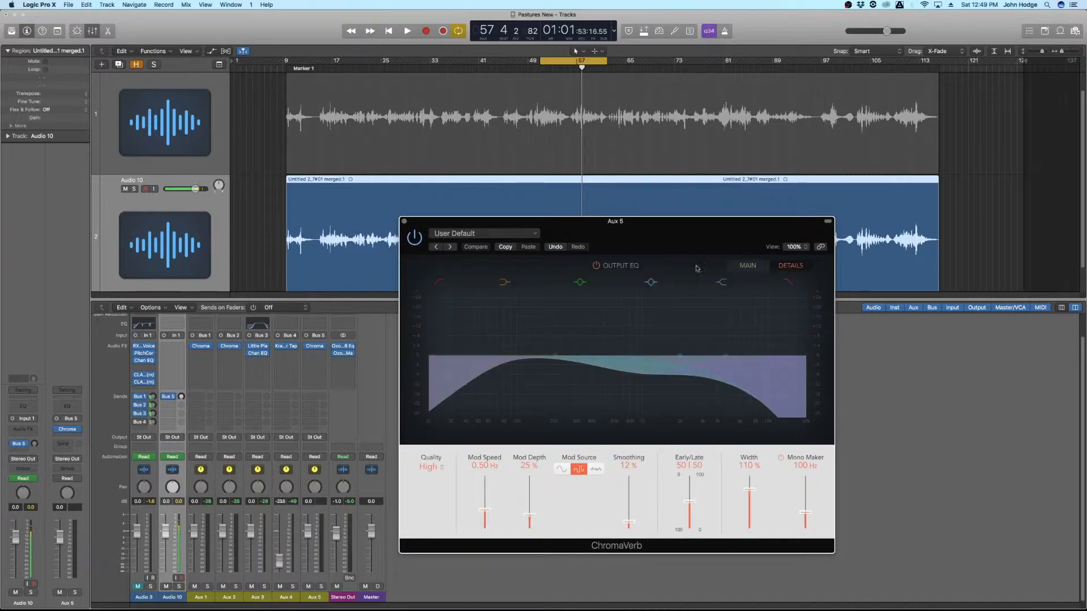
{"action": "left_click", "coordinate": [747, 265]}
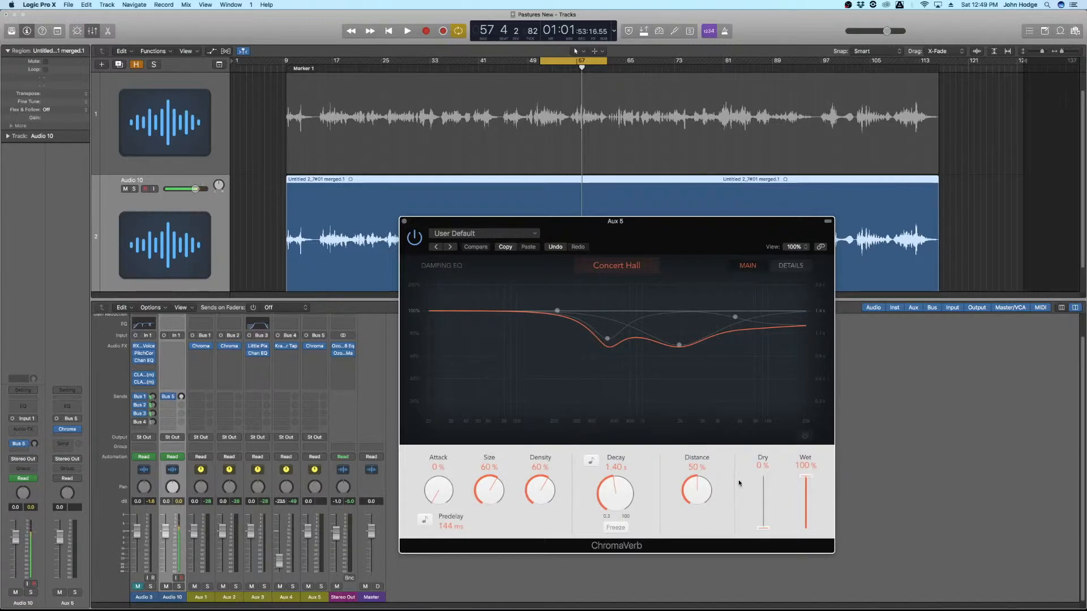
{"action": "left_click", "coordinate": [182, 396]}
{"action": "left_click_drag", "start_coordinate": [181, 396], "coordinate": [181, 407]}
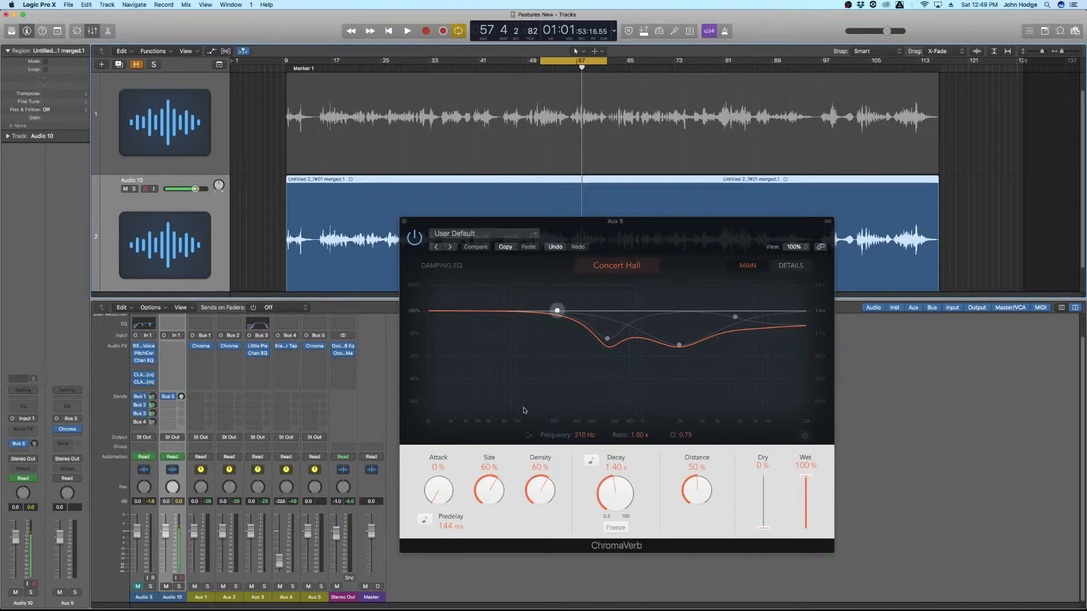
{"action": "left_click", "coordinate": [404, 221]}
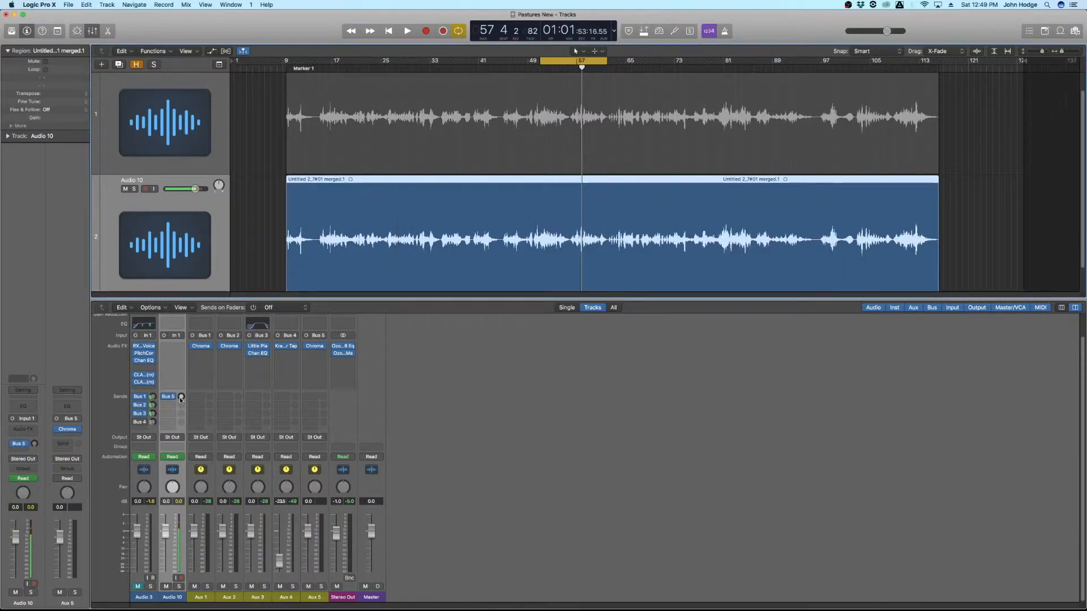
- Solo Aux 5 and raise the Audio 10 send level to Bus 5 while playing the cycled section
{"action": "left_click", "coordinate": [320, 586]}
{"action": "key", "text": "space"}
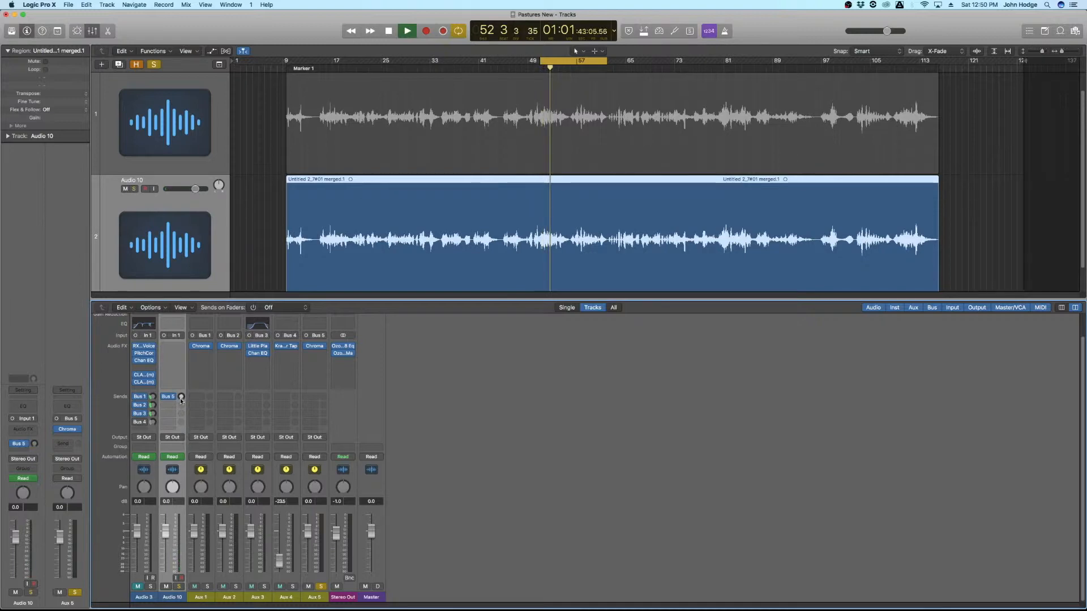
{"action": "left_click_drag", "start_coordinate": [181, 399], "coordinate": [183, 323]}
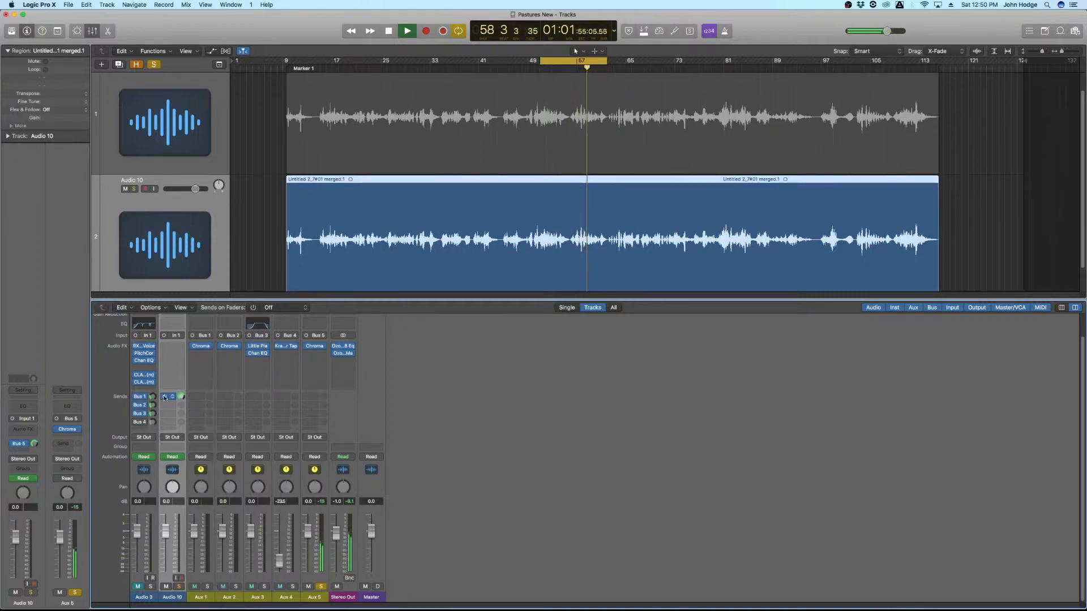
{"action": "key", "text": "space"}
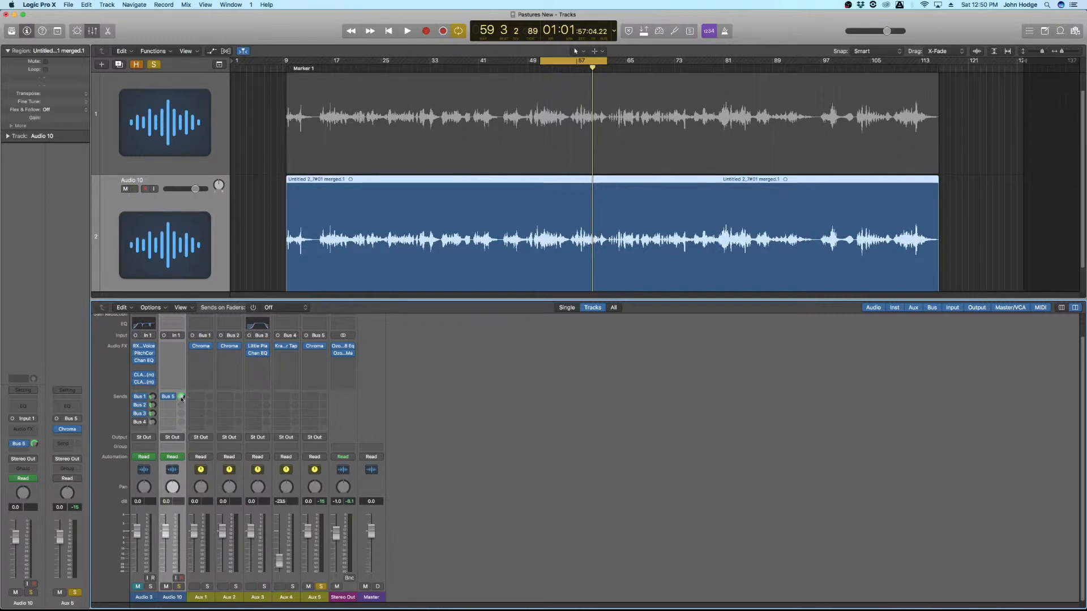
- Solo Audio 10, keep its Bus 5 send in Post Pan mode, and turn the send level down to -∞
{"action": "left_click", "coordinate": [179, 587]}
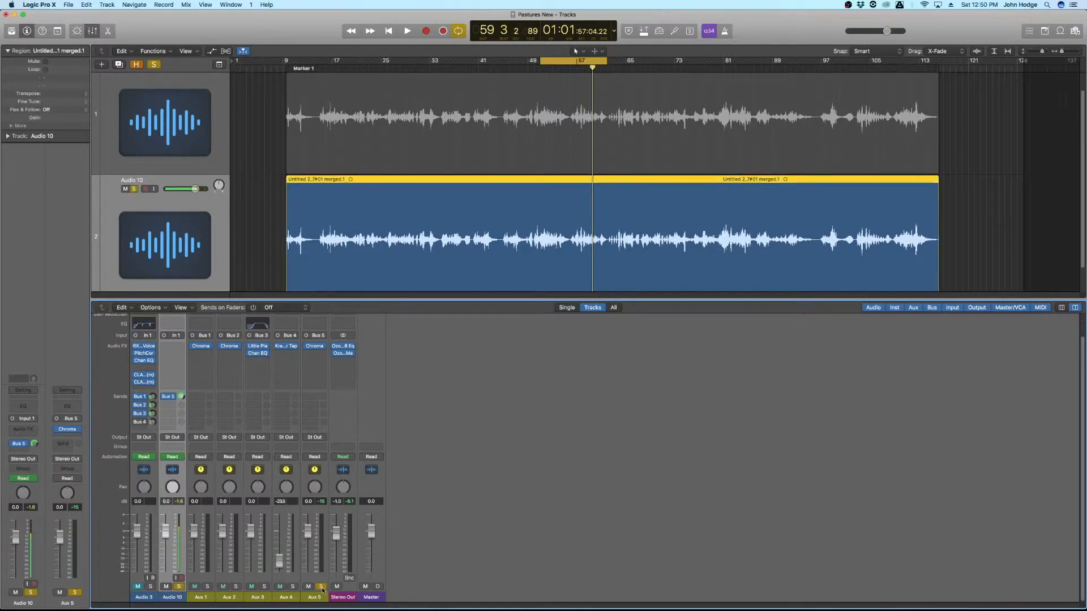
{"action": "left_click", "coordinate": [173, 398]}
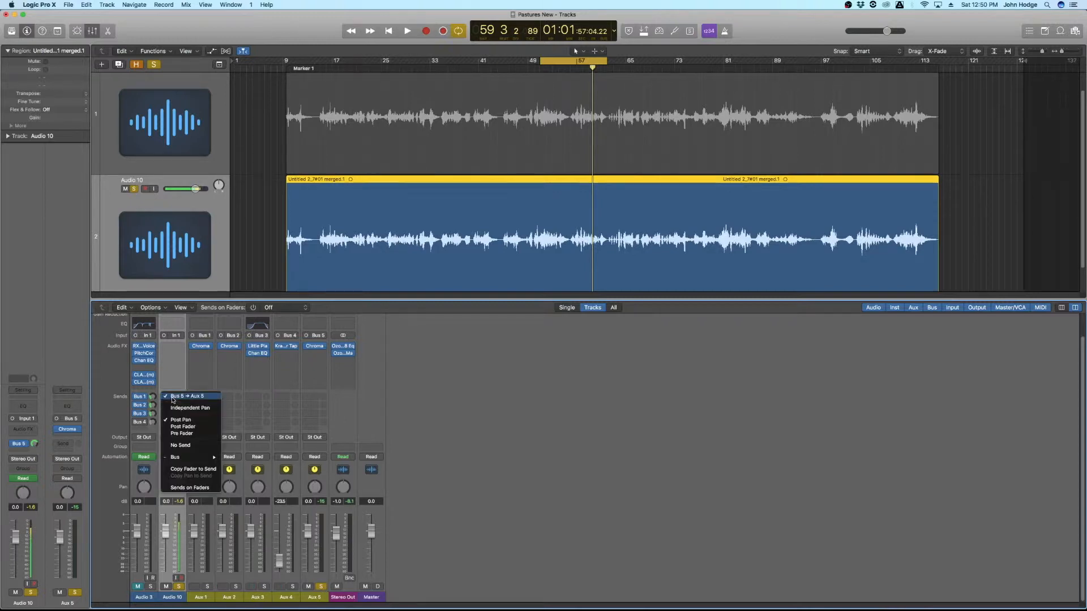
{"action": "left_click", "coordinate": [187, 421]}
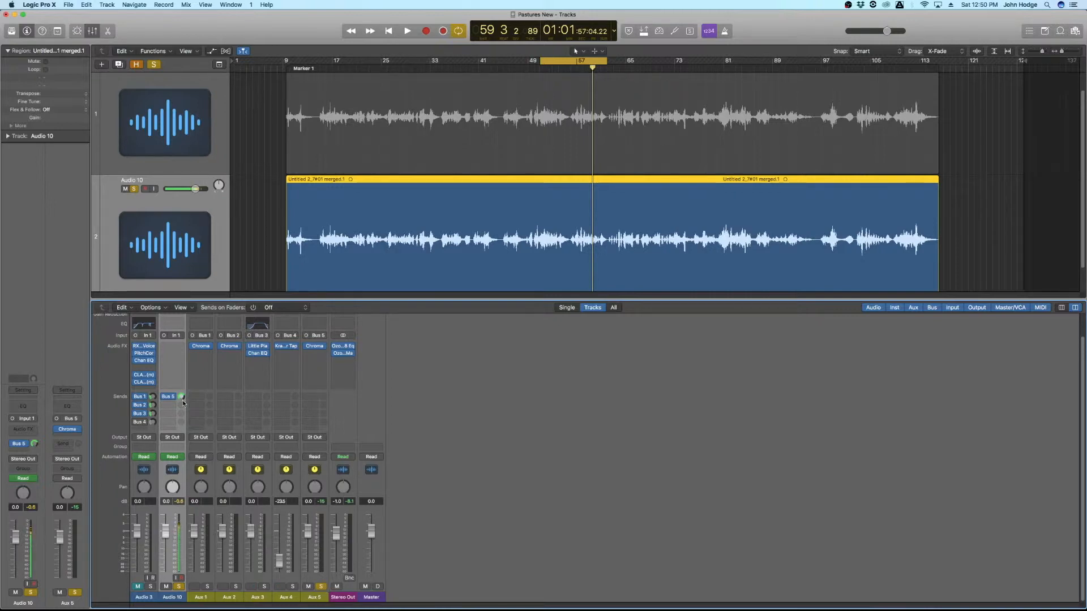
{"action": "left_click_drag", "start_coordinate": [181, 397], "coordinate": [181, 430]}
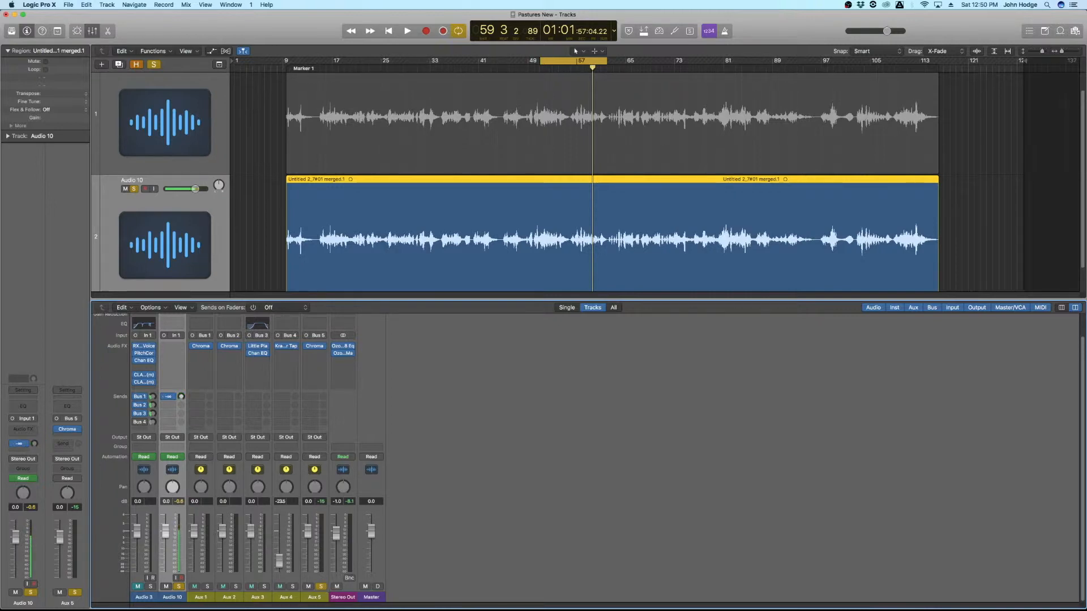
- Unsolo Aux 5 and raise the Audio 10 send to Bus 5 from silence while playing the cycled section
{"action": "key", "text": "space"}
{"action": "left_click", "coordinate": [321, 587]}
{"action": "left_click_drag", "start_coordinate": [181, 401], "coordinate": [180, 353]}
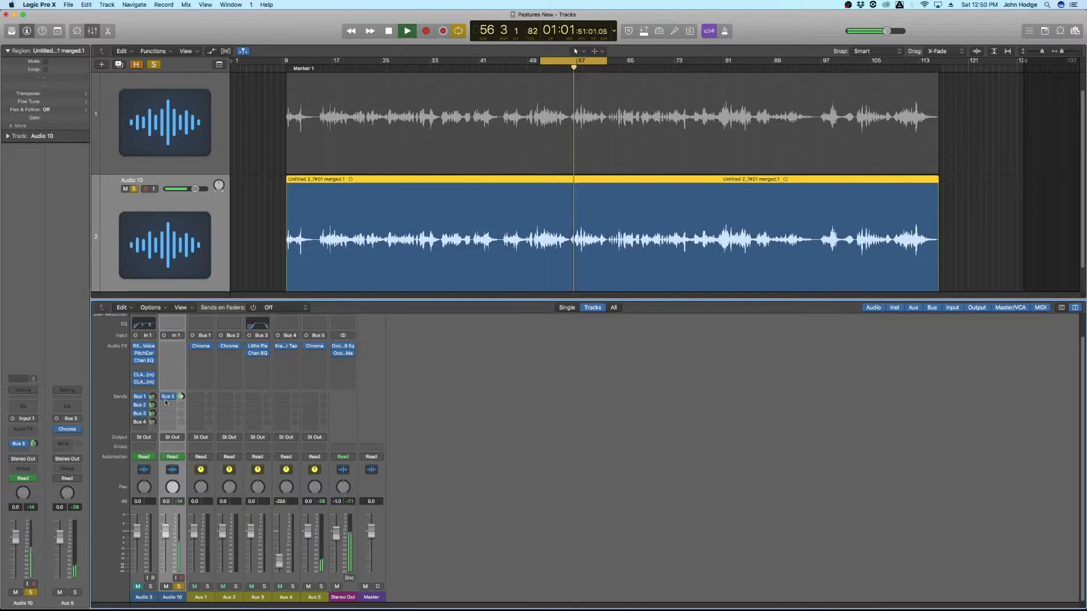
{"action": "key", "text": "space"}
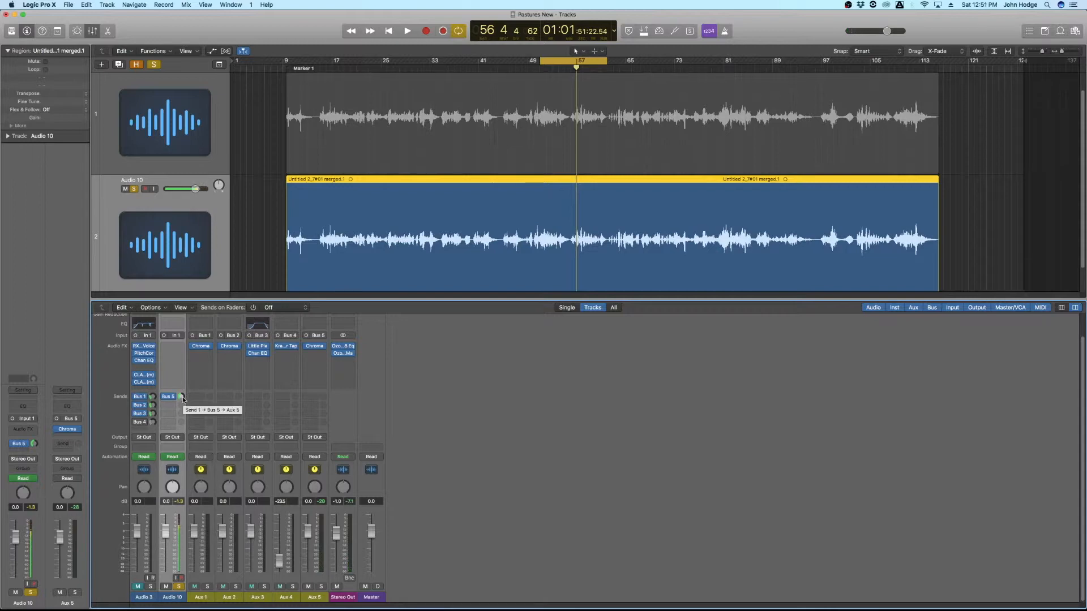
- Play the cycled section again while turning the Audio 10 send to Bus 5 further up and then fully down
{"action": "key", "text": "space"}
{"action": "left_click_drag", "start_coordinate": [182, 399], "coordinate": [182, 373]}
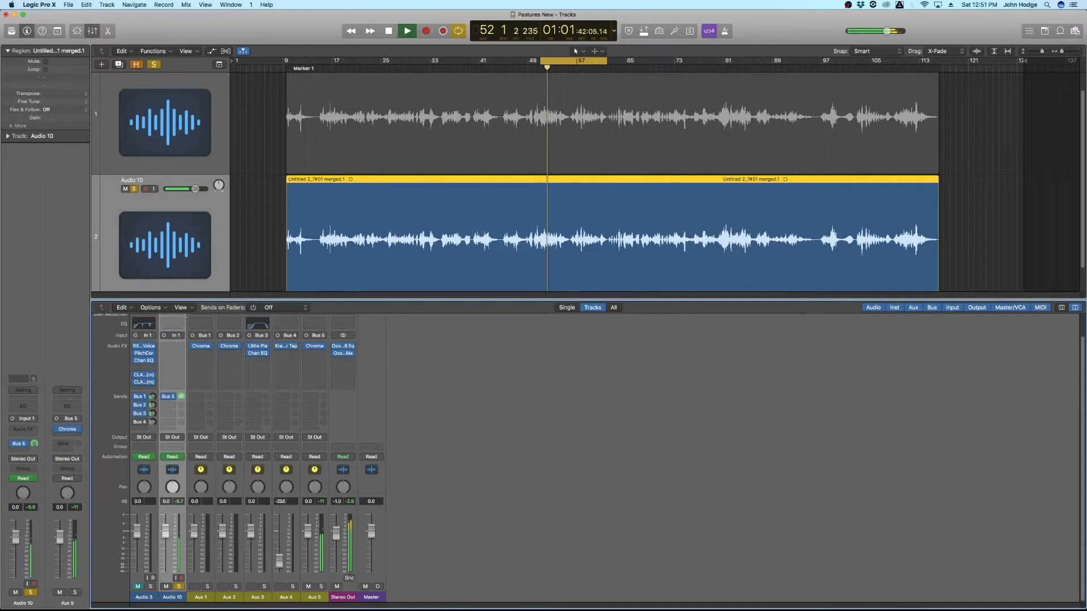
{"action": "left_click_drag", "start_coordinate": [181, 396], "coordinate": [181, 439]}
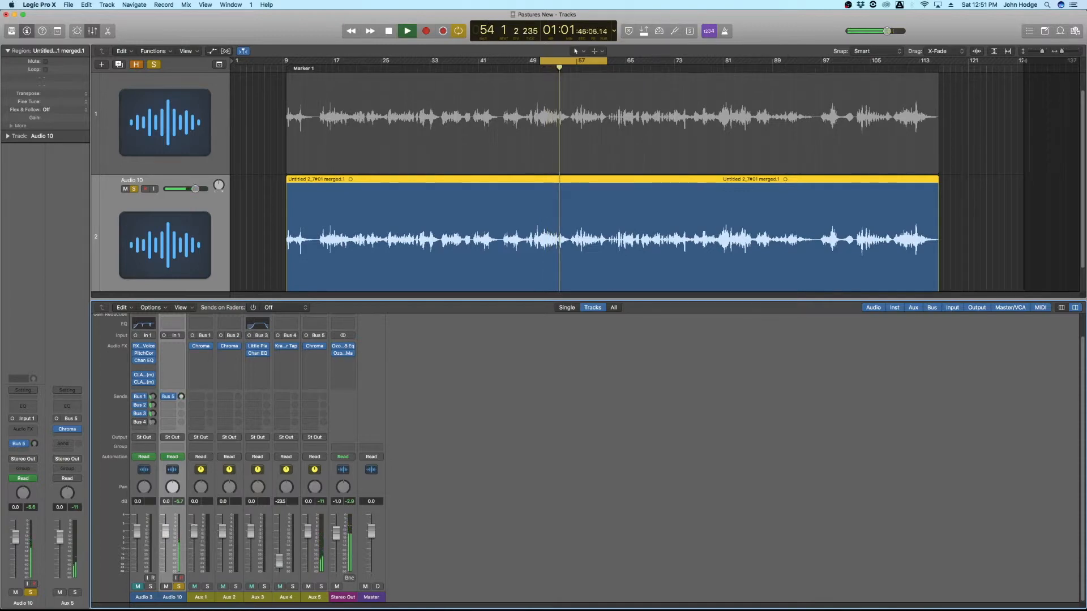
{"action": "key", "text": "space"}
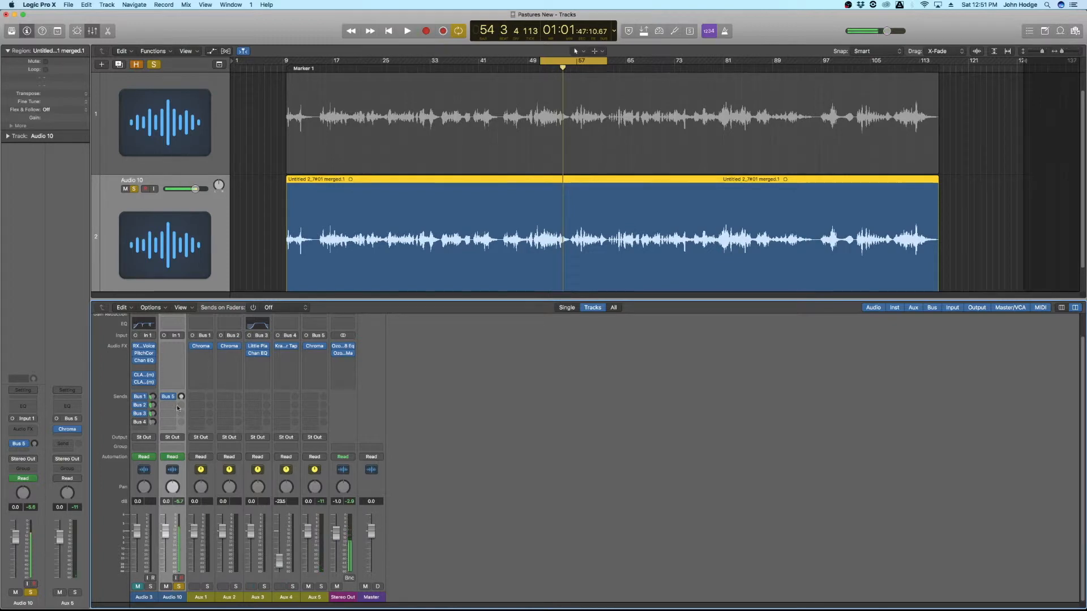
- Set the Audio 10 send to Bus 5 to -12.0 dB during playback, then stop playback
{"action": "left_click_drag", "start_coordinate": [180, 397], "coordinate": [180, 400]}
{"action": "key", "text": "space"}
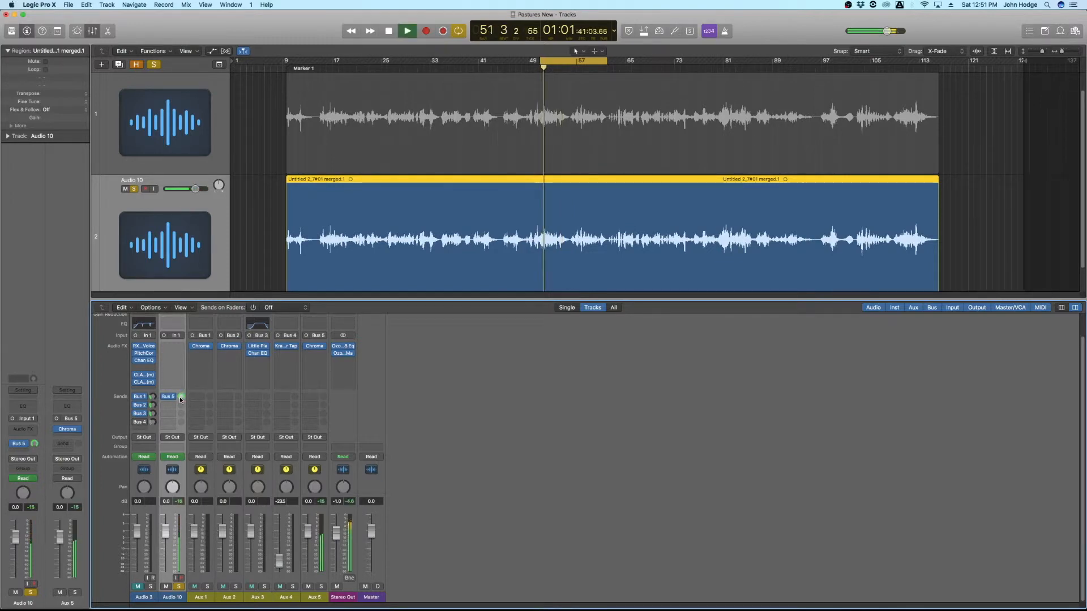
{"action": "mouse_move", "coordinate": [180, 398]}
{"action": "left_mouse_down"}
{"action": "mouse_move", "coordinate": [181, 420]}
{"action": "mouse_move", "coordinate": [181, 396]}
{"action": "left_mouse_up"}
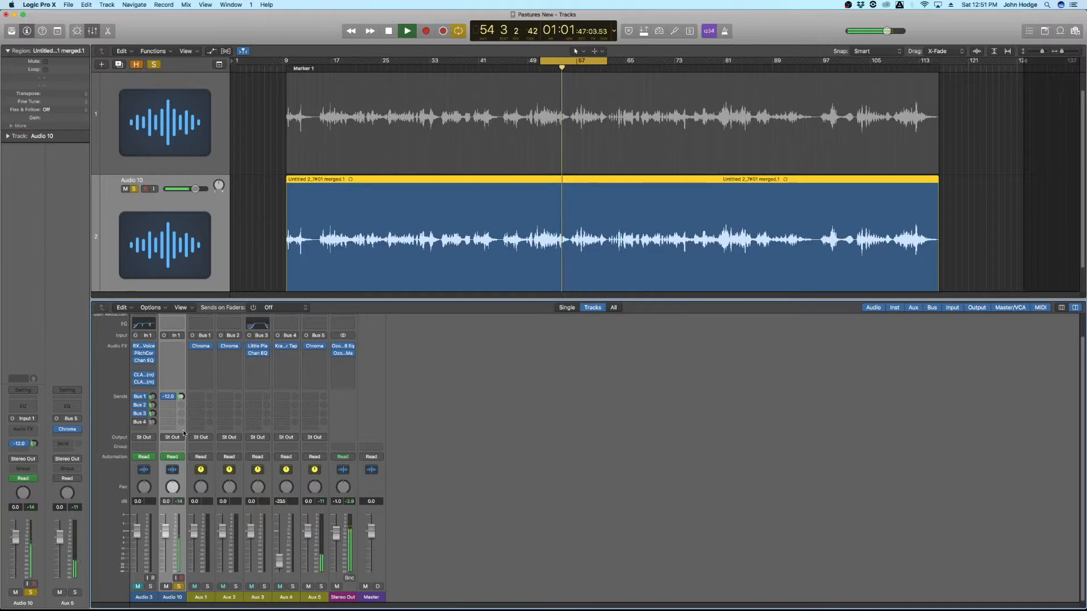
{"action": "key", "text": "space"}
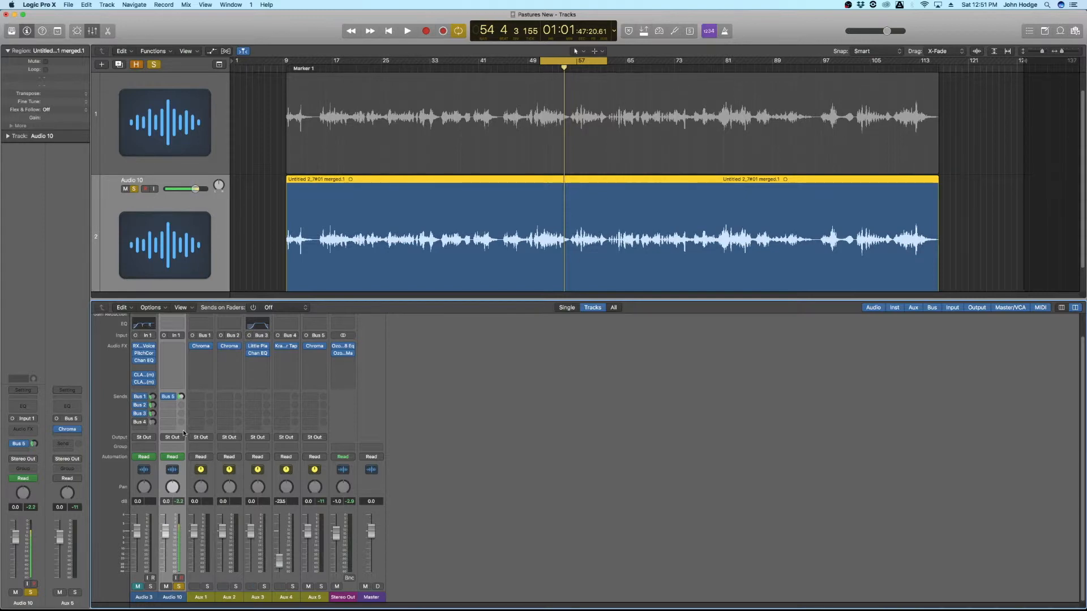
- Switch the Bus 5 send on Audio 10 to Pre Fader, and pull the channel's volume fader to -∞ before resetting it to 0.0 dB
{"action": "left_click", "coordinate": [173, 397]}
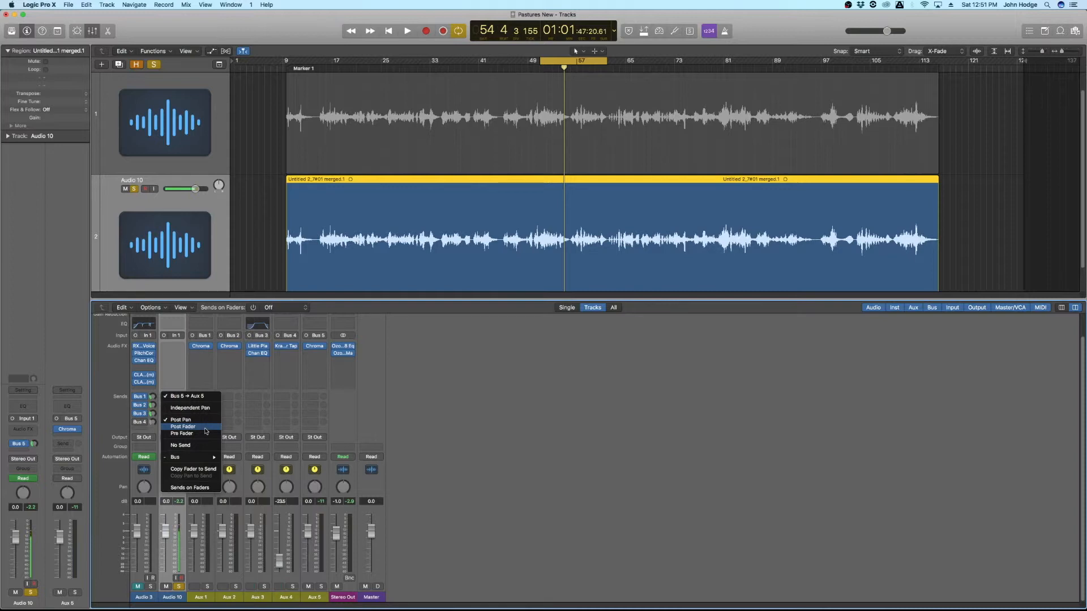
{"action": "left_click", "coordinate": [203, 437]}
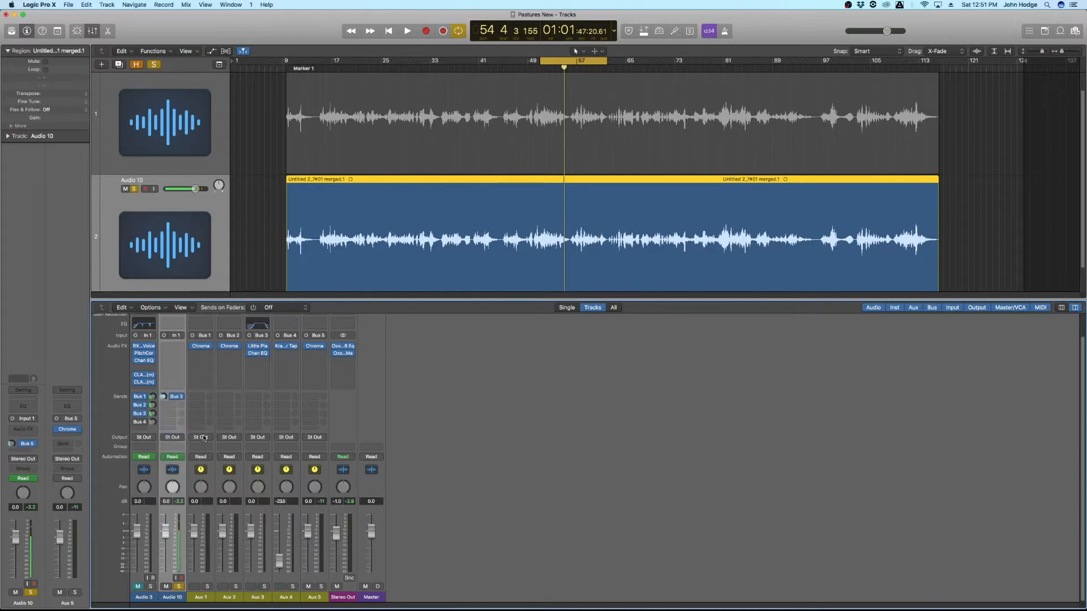
{"action": "left_click_drag", "start_coordinate": [165, 397], "coordinate": [164, 397]}
{"action": "left_click_drag", "start_coordinate": [166, 530], "coordinate": [168, 609]}
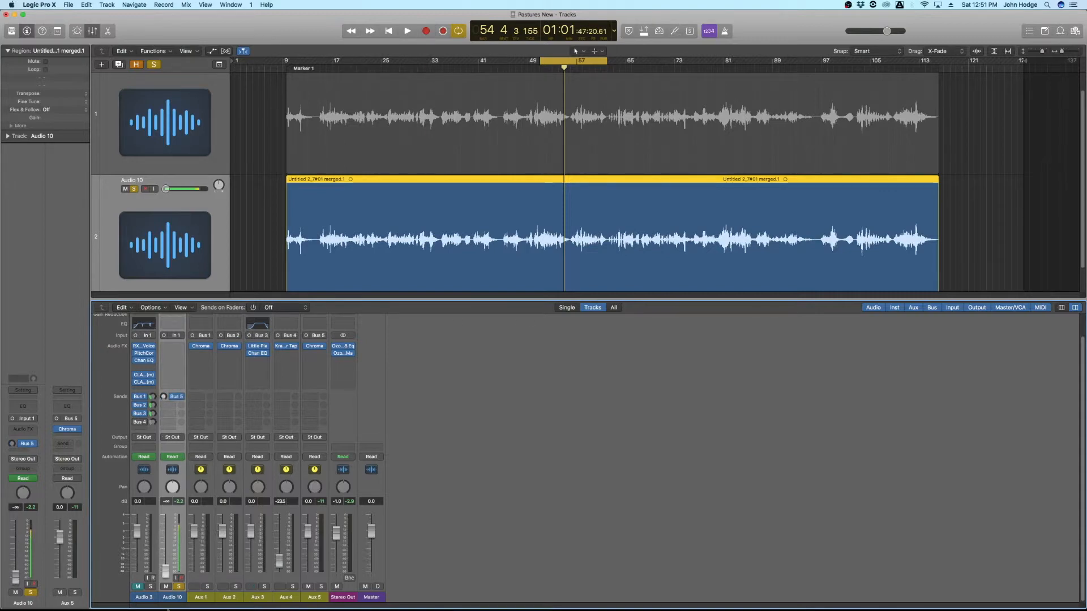
{"action": "left_click", "coordinate": [164, 575], "text": "alt"}
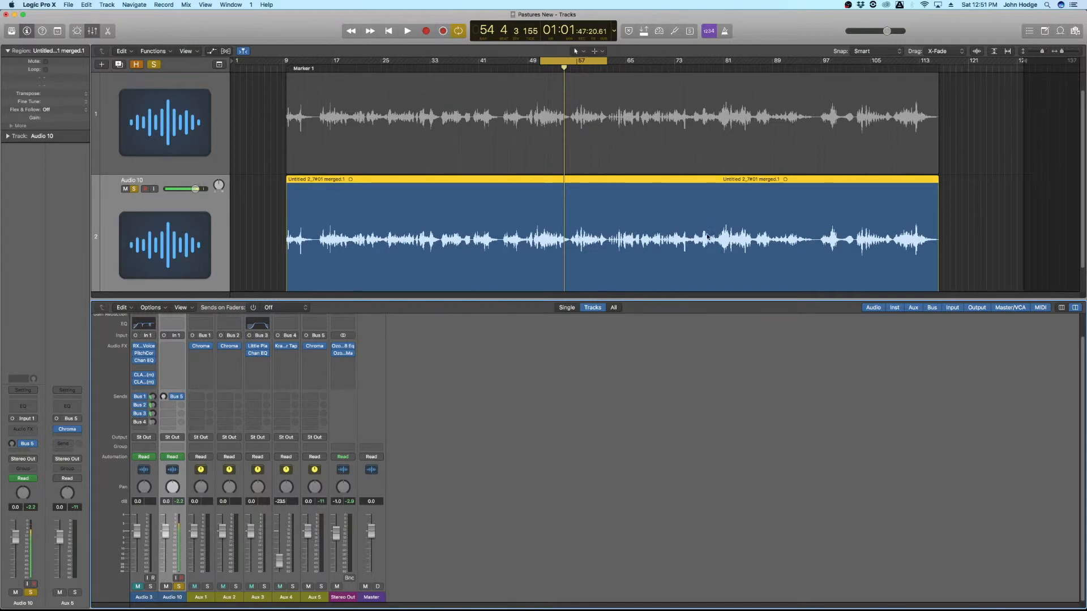
- Reset the Pre Fader Bus 5 send level on Audio 10 to its default and review the send's mode options
{"action": "left_click", "coordinate": [163, 396], "text": "alt"}
{"action": "left_click", "coordinate": [179, 397]}
{"action": "left_click", "coordinate": [190, 428]}
{"action": "left_click", "coordinate": [165, 399]}
- Select Aux 5, unsolo Audio 10, and briefly play the cycled section with both channels
{"action": "left_click", "coordinate": [315, 598]}
{"action": "left_click", "coordinate": [179, 587]}
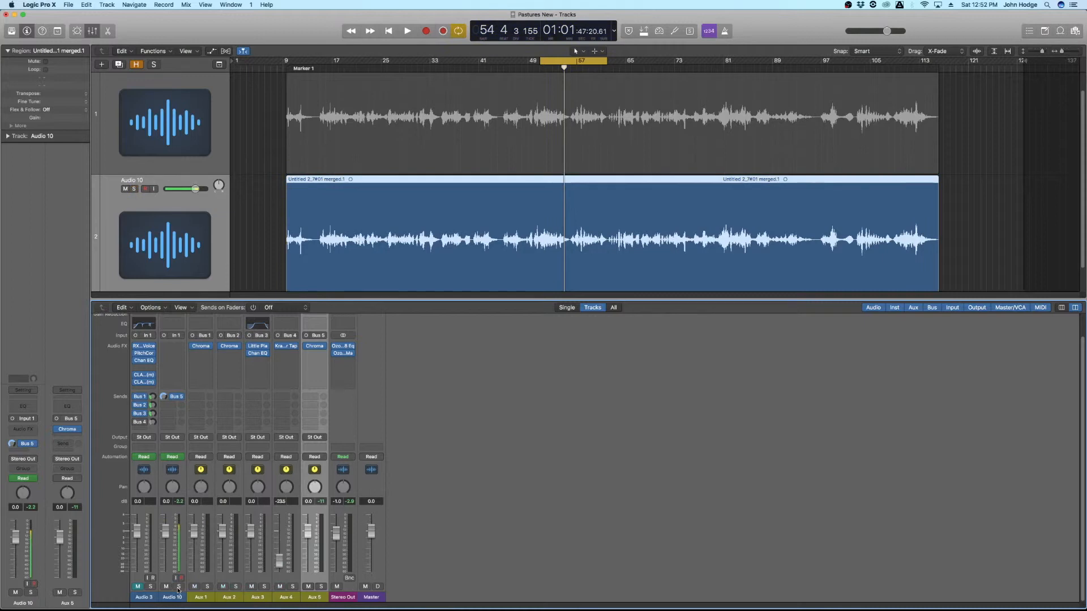
{"action": "key", "text": "space"}
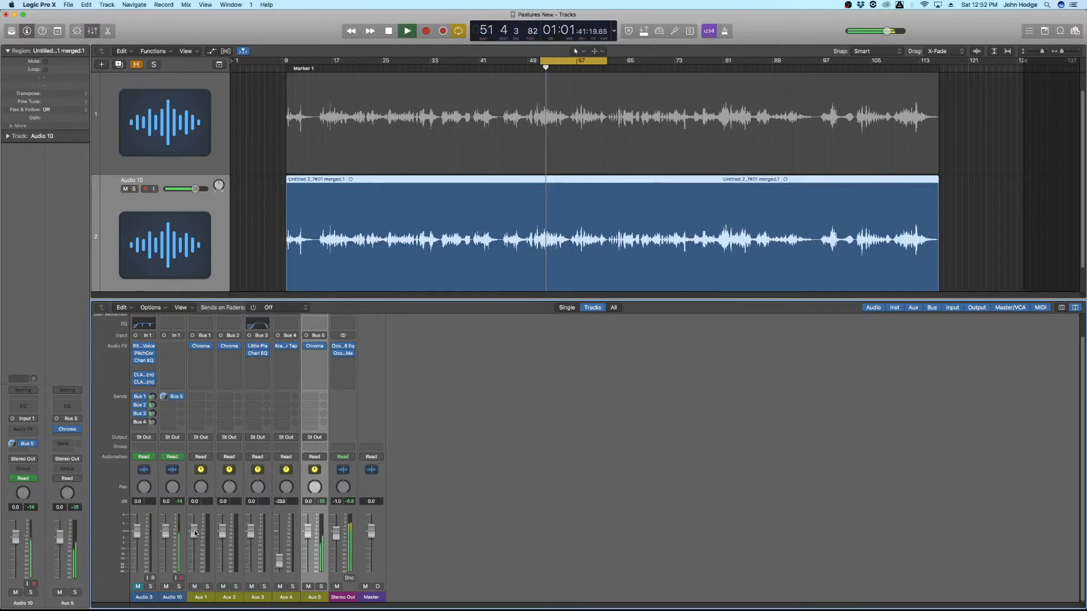
{"action": "key", "text": "space"}
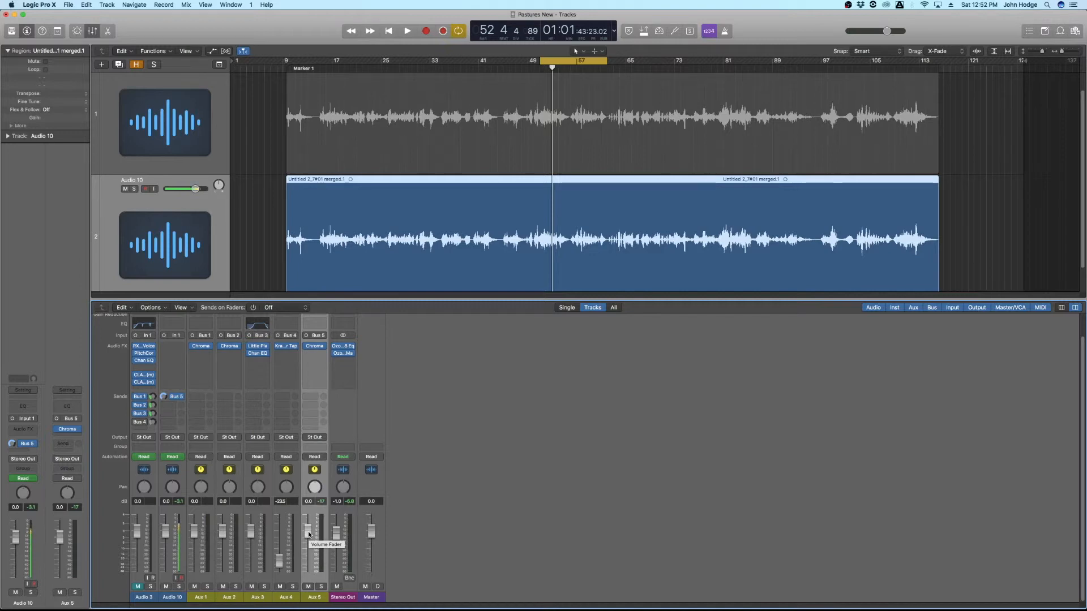
- Pull the Aux 5 volume fader down to -∞, then raise it to -2.6 dB while playing the cycled section
{"action": "left_click_drag", "start_coordinate": [309, 532], "coordinate": [308, 573]}
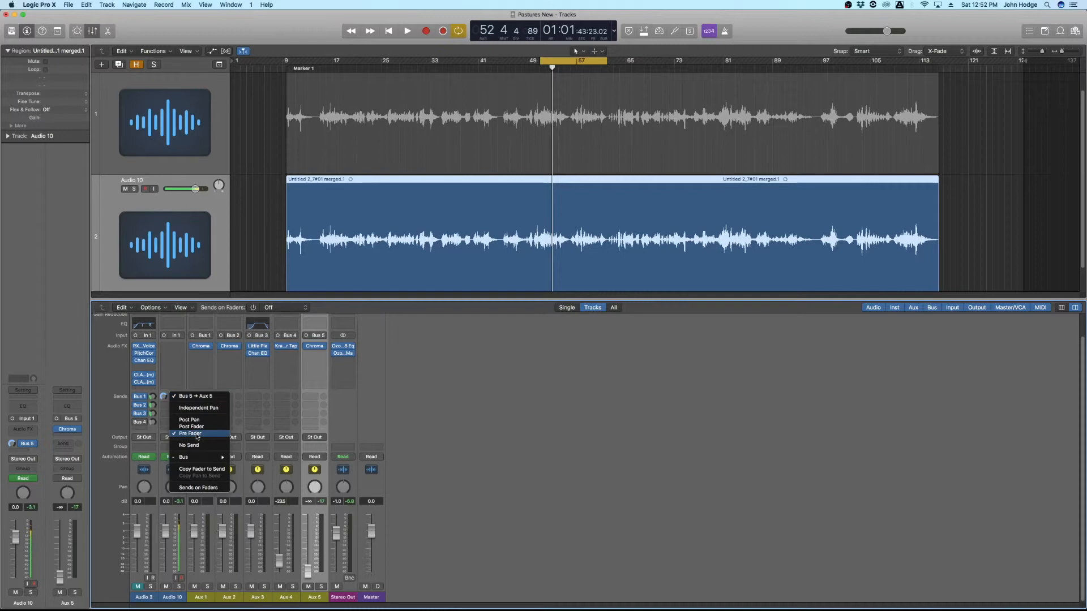
{"action": "left_click", "coordinate": [190, 427]}
{"action": "key", "text": "space"}
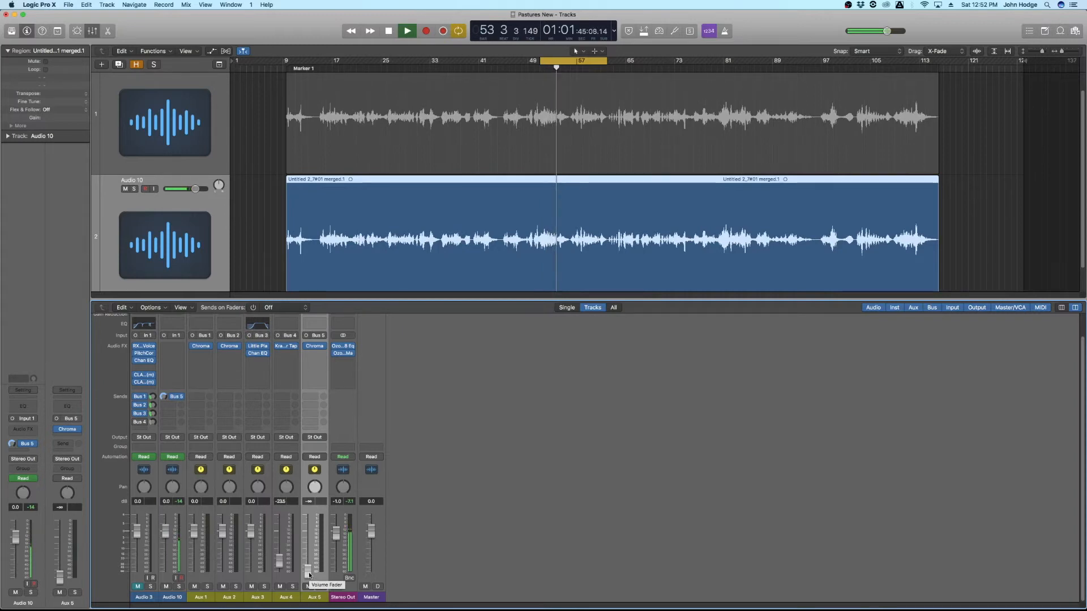
{"action": "left_click_drag", "start_coordinate": [309, 575], "coordinate": [309, 535]}
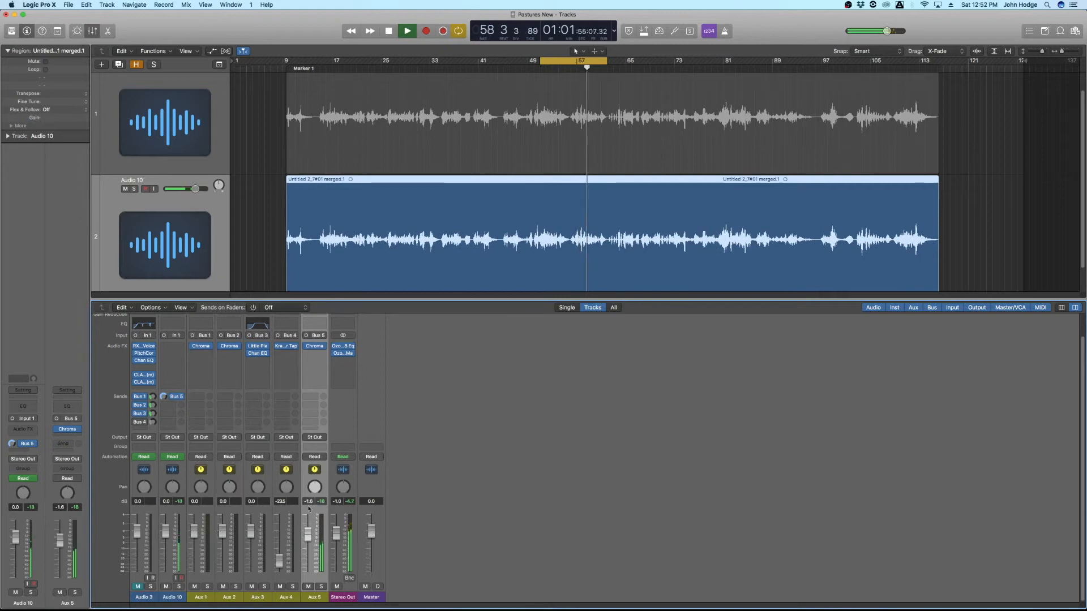
{"action": "left_click_drag", "start_coordinate": [308, 535], "coordinate": [309, 538]}
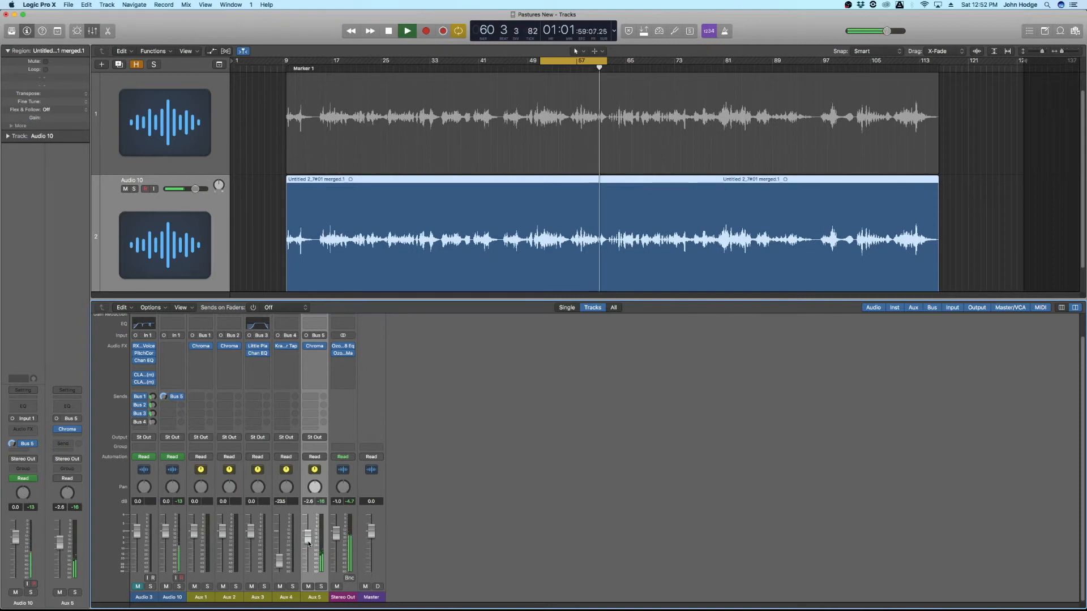
{"action": "key", "text": "space"}
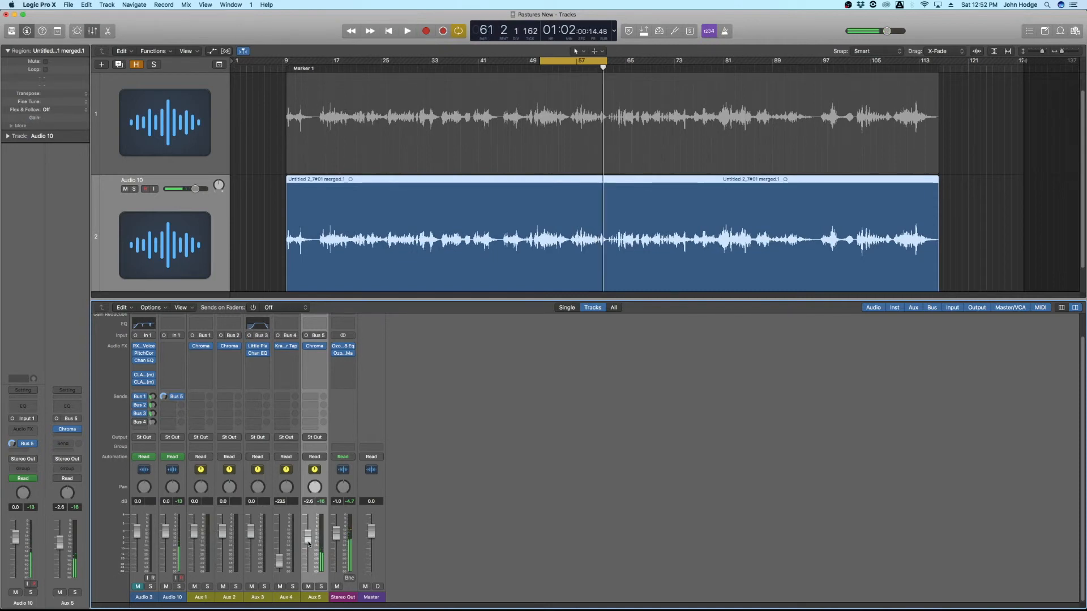